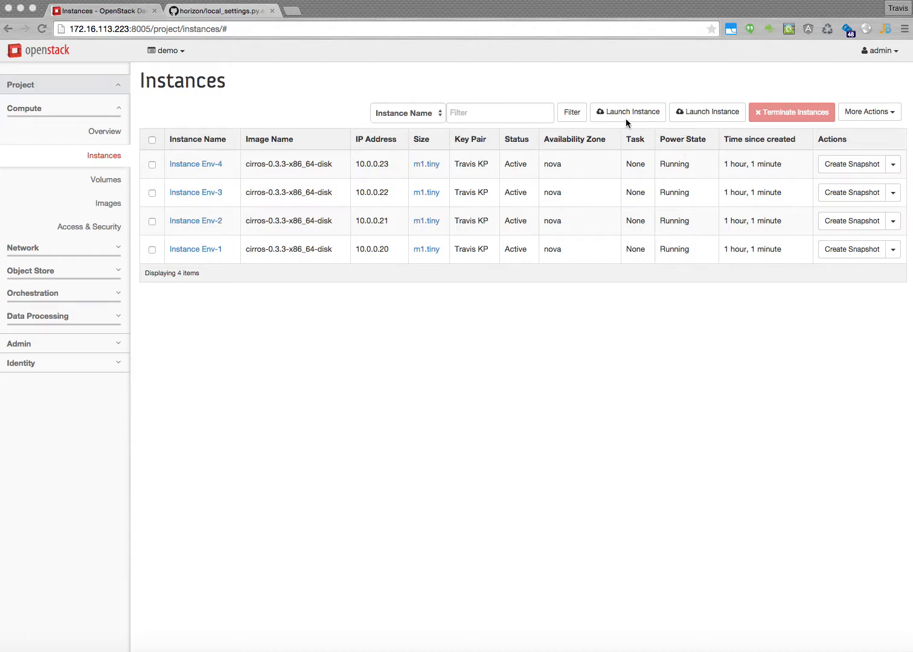
Open the legacy launch form and try the science.tiny, m1.heat and m1.medium flavors.
click(698, 114)
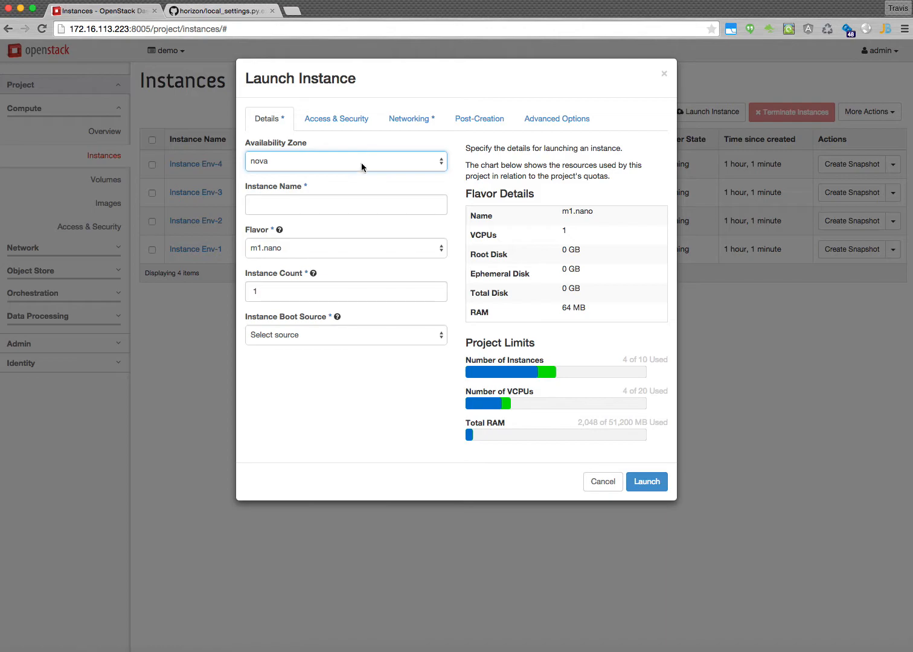
click(372, 247)
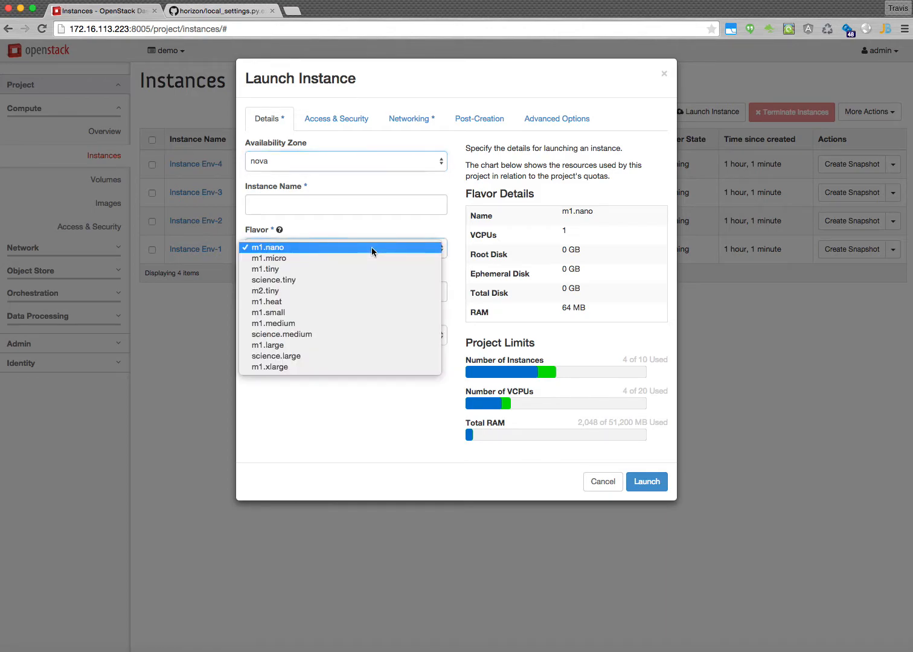
click(364, 281)
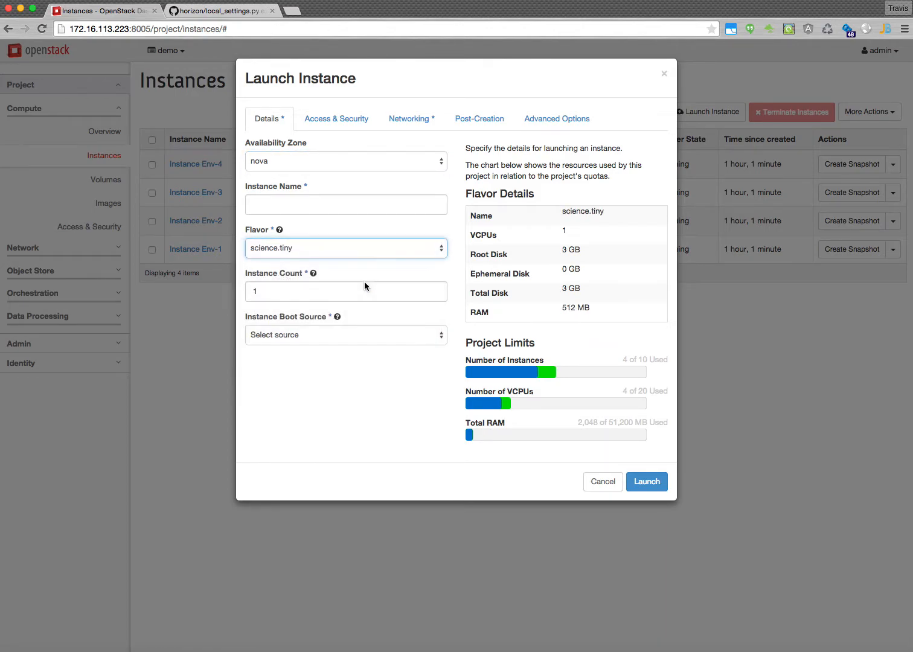
click(342, 256)
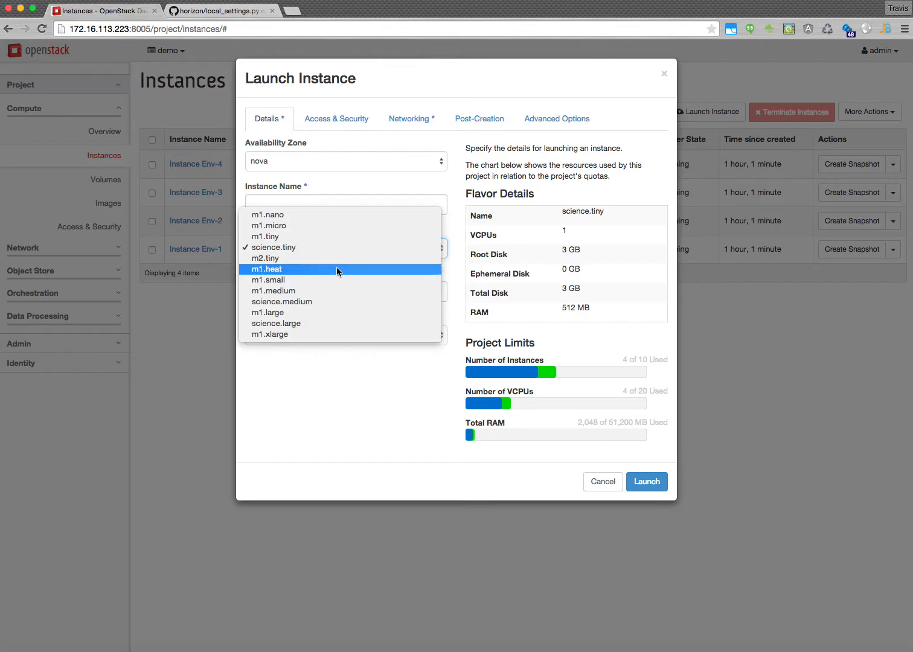
click(337, 267)
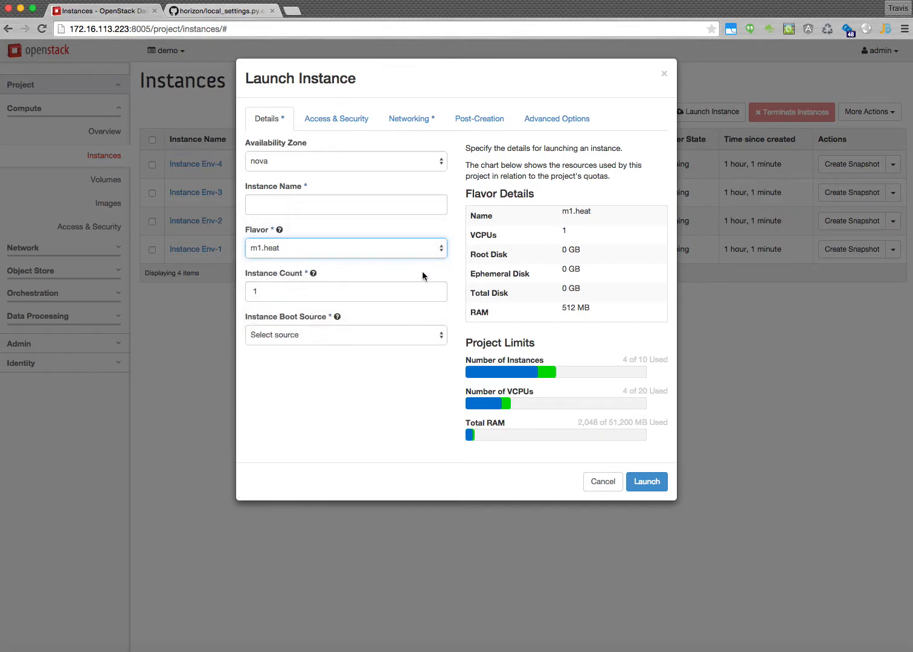
click(360, 252)
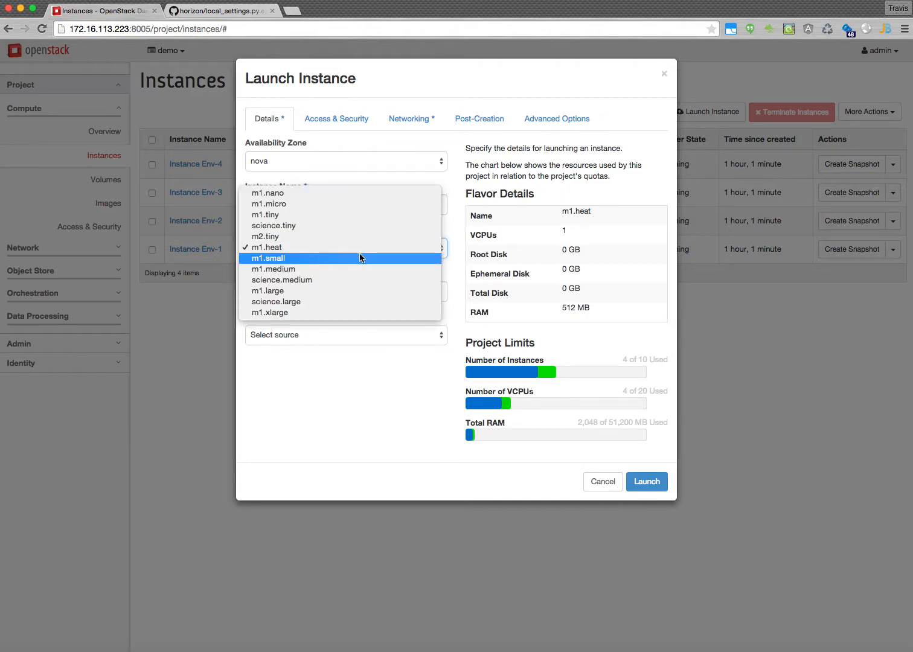
click(362, 268)
Set the boot source to Boot from image and try the Fedora and LAMP Stack images.
click(343, 340)
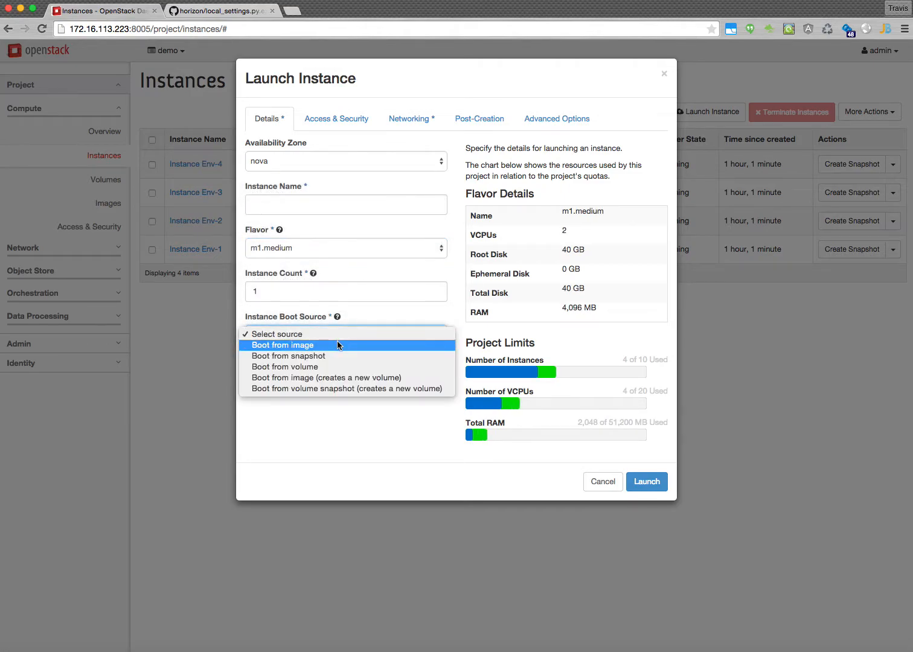
click(337, 345)
click(314, 382)
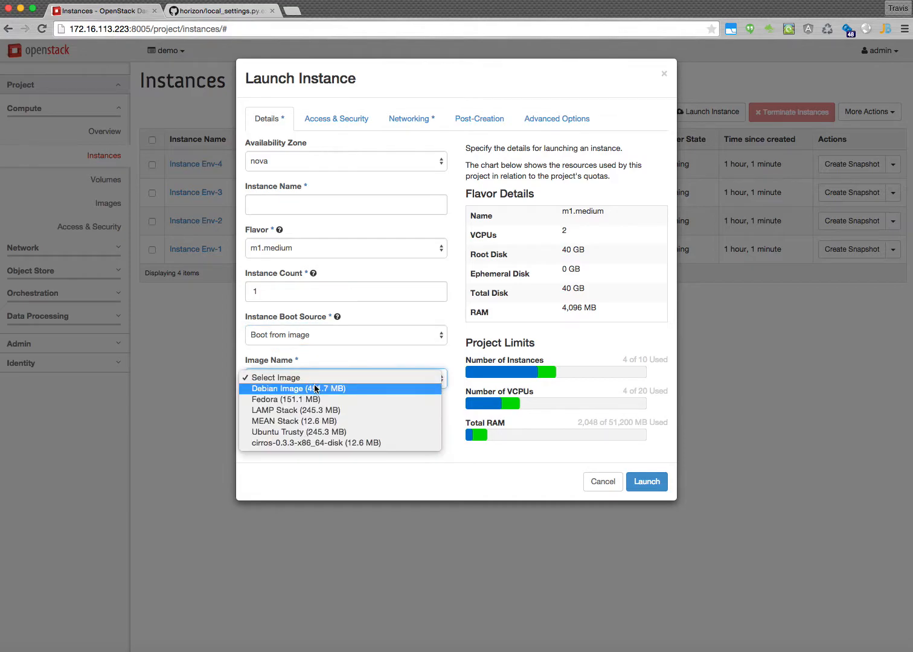
click(308, 400)
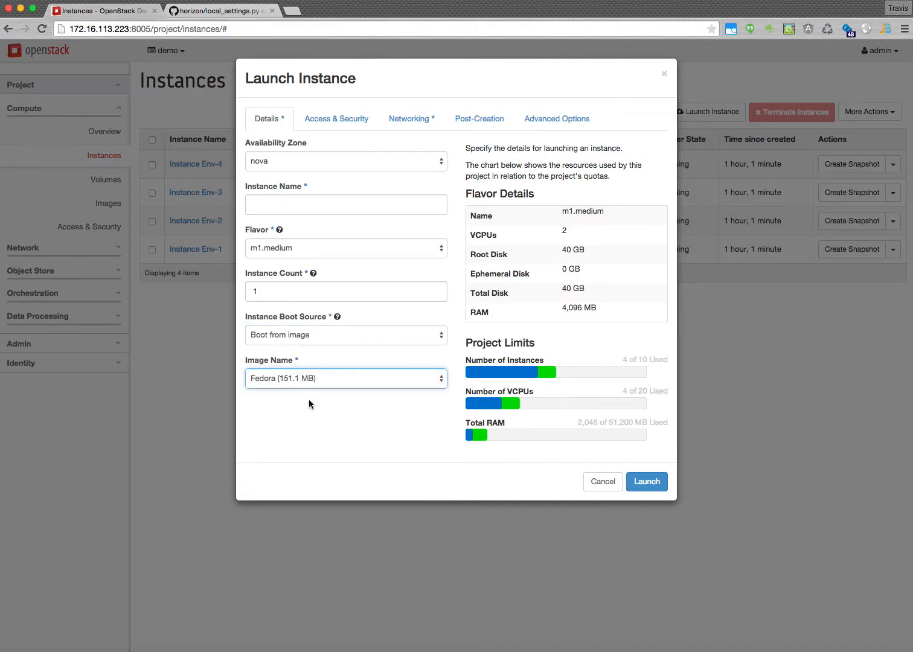
click(311, 381)
click(316, 389)
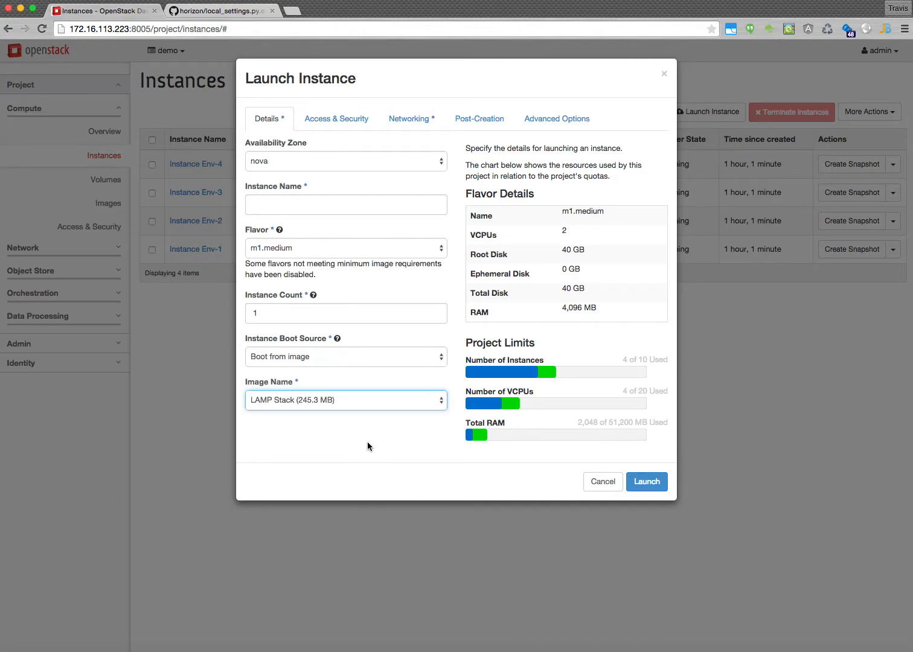
Review the Access & Security and Networking options of the legacy form and cancel the launch.
click(350, 118)
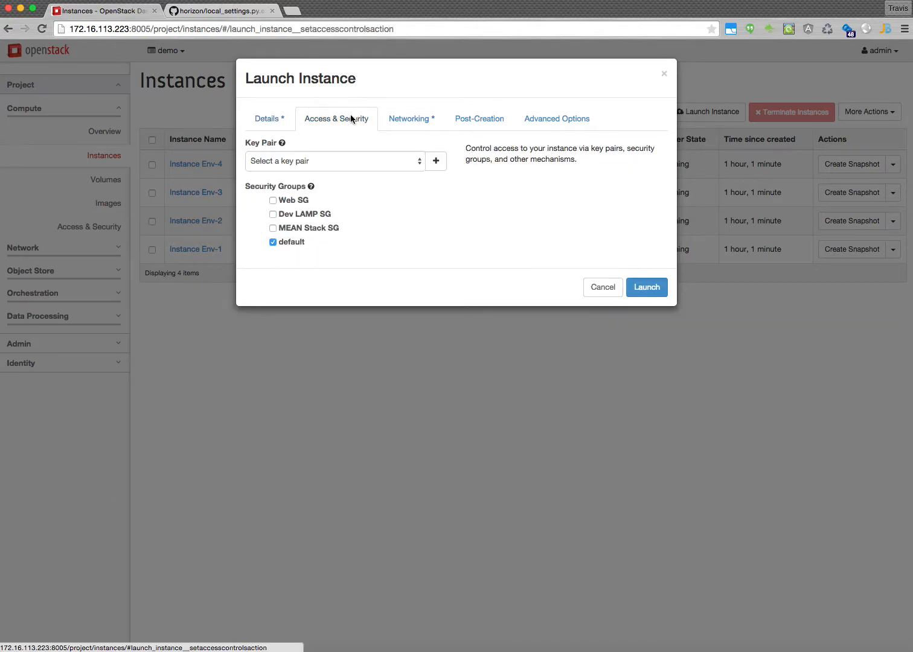
click(416, 126)
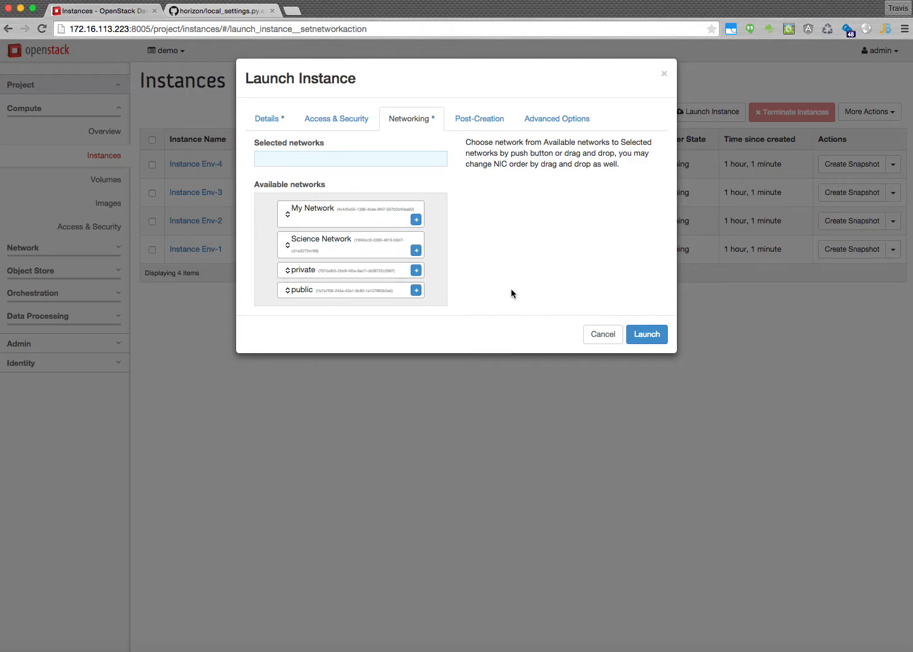
click(603, 334)
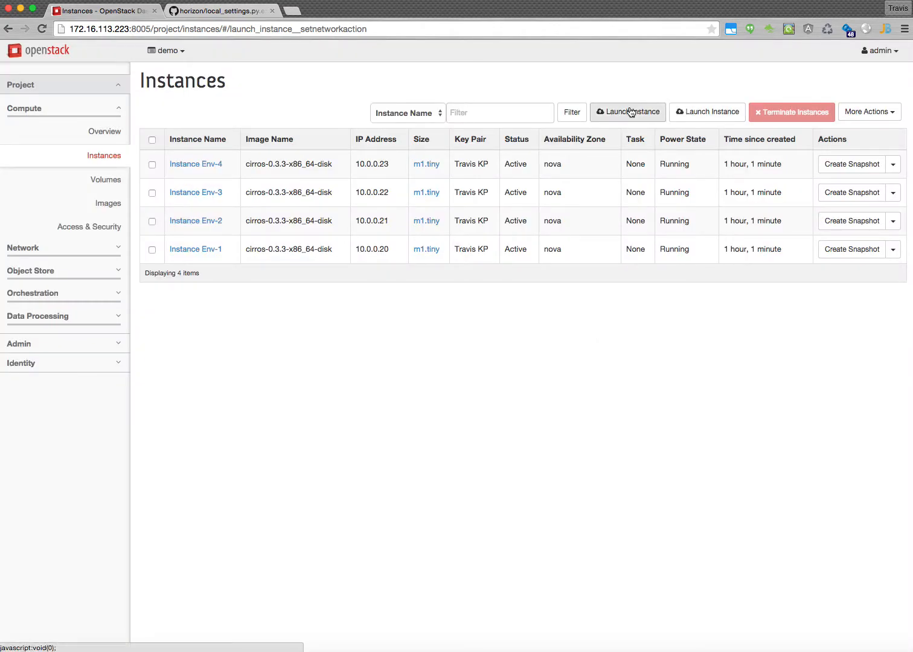
Open the new Launch Instance wizard, read through the Select Source help and close the help.
click(632, 112)
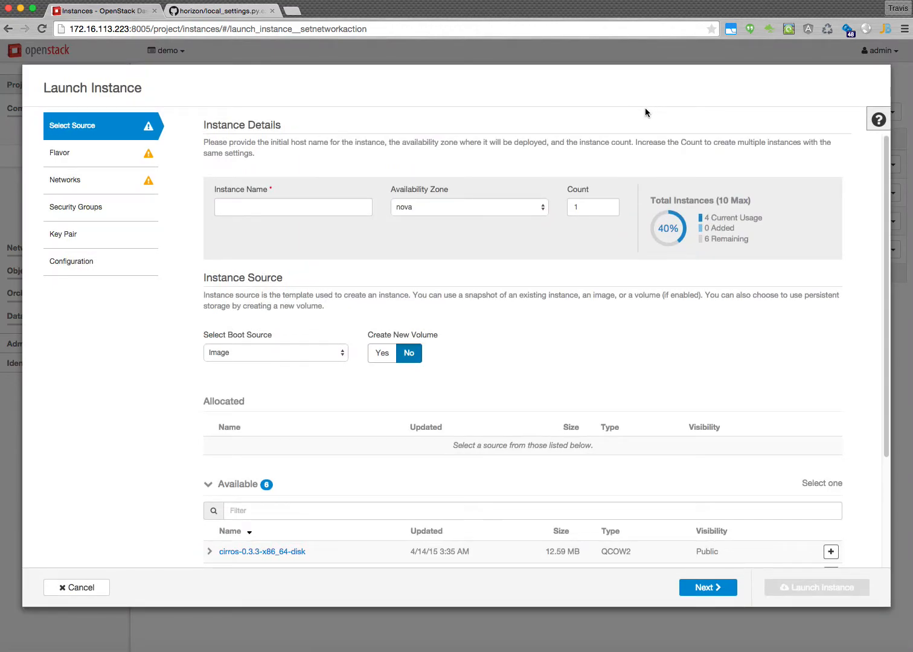
click(878, 121)
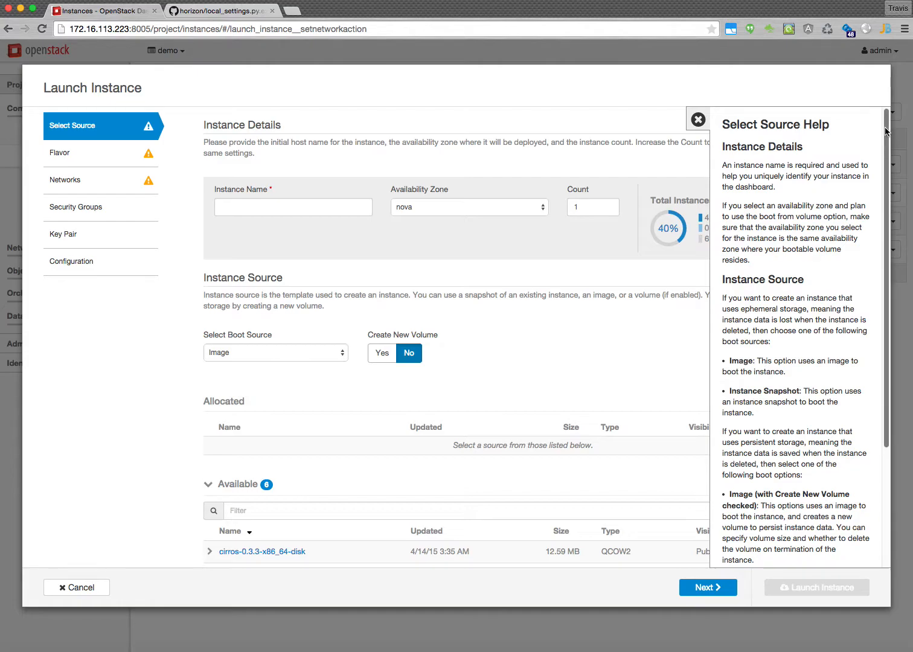
drag(887, 131, 888, 253)
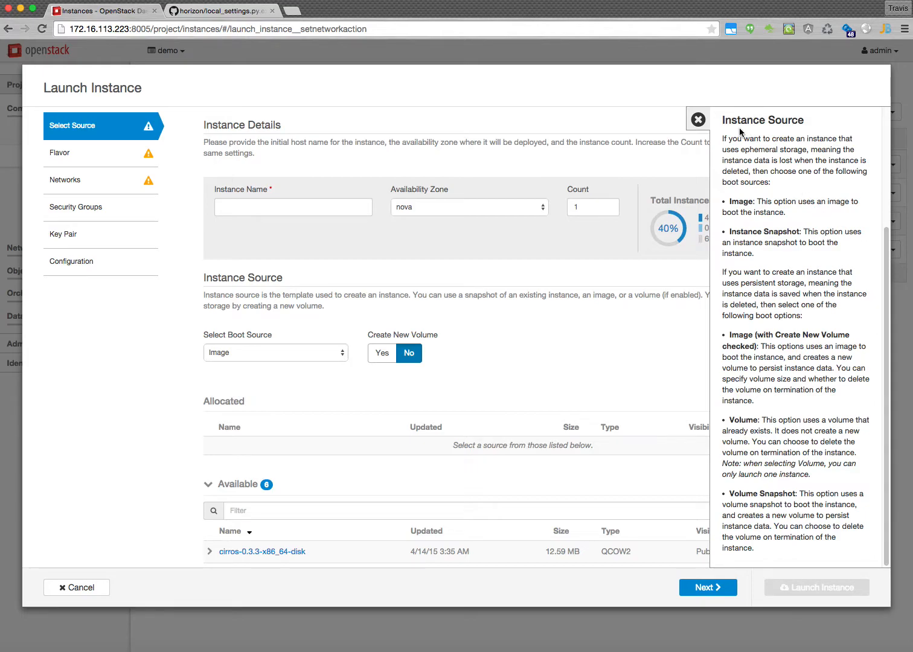
click(699, 120)
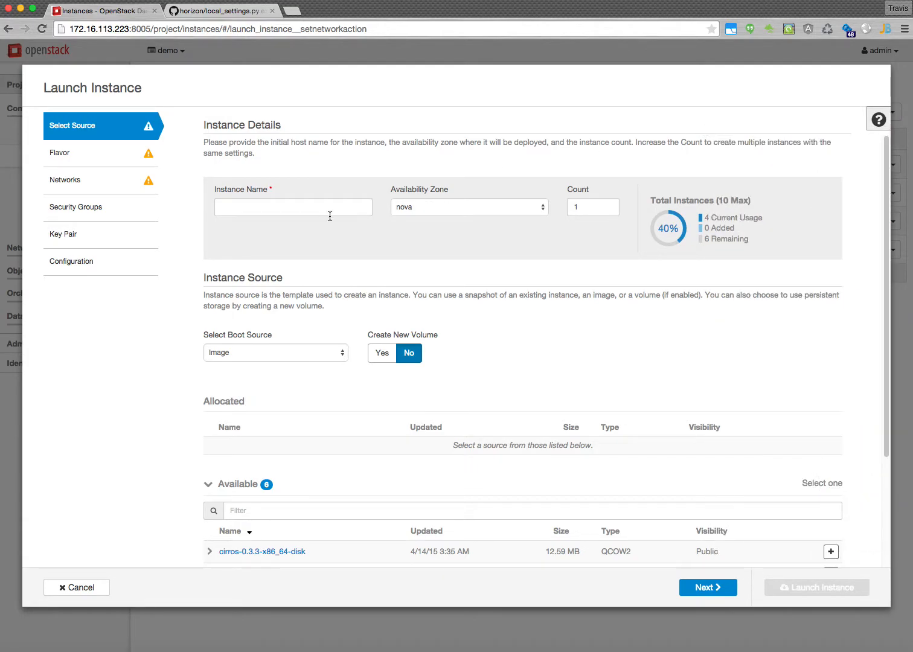
Name the new instance demo.
click(299, 214)
text(demn)
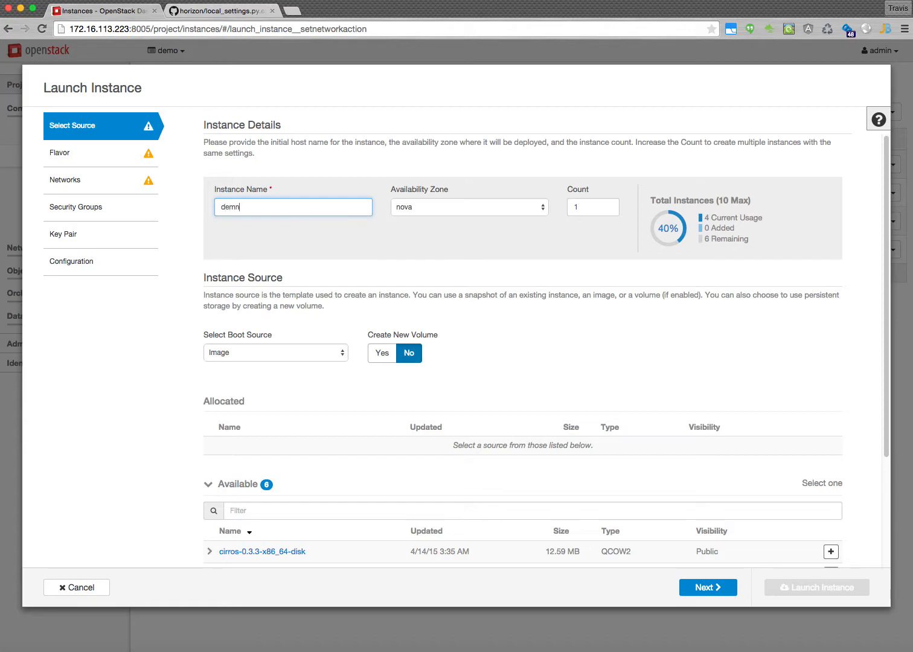
key(BackSpace)
text(o)
Try Instance Snapshot as the boot source, return it to Image, and enable creating a new volume.
click(316, 357)
click(316, 362)
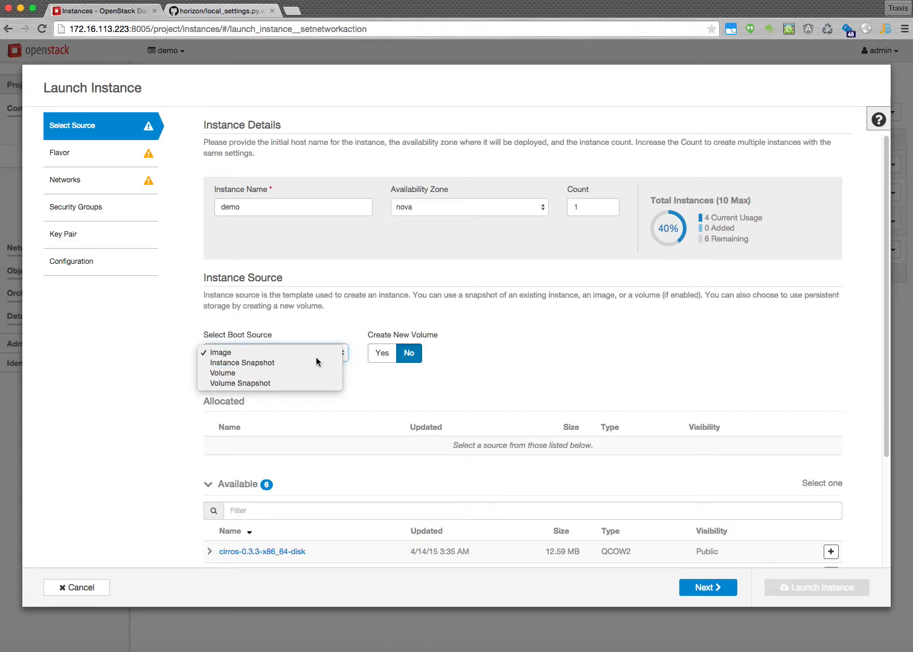
click(337, 354)
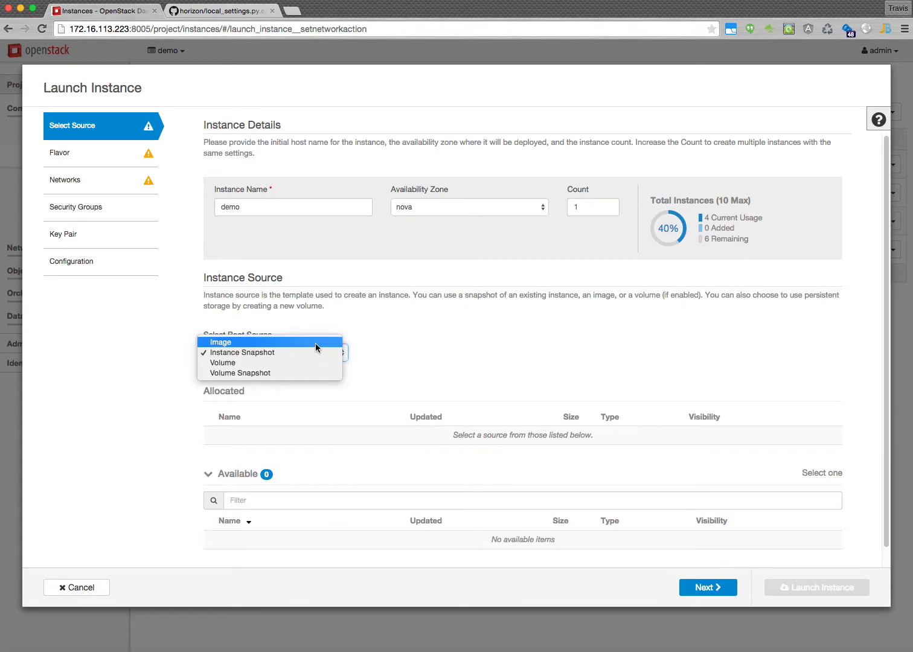
click(319, 342)
click(379, 355)
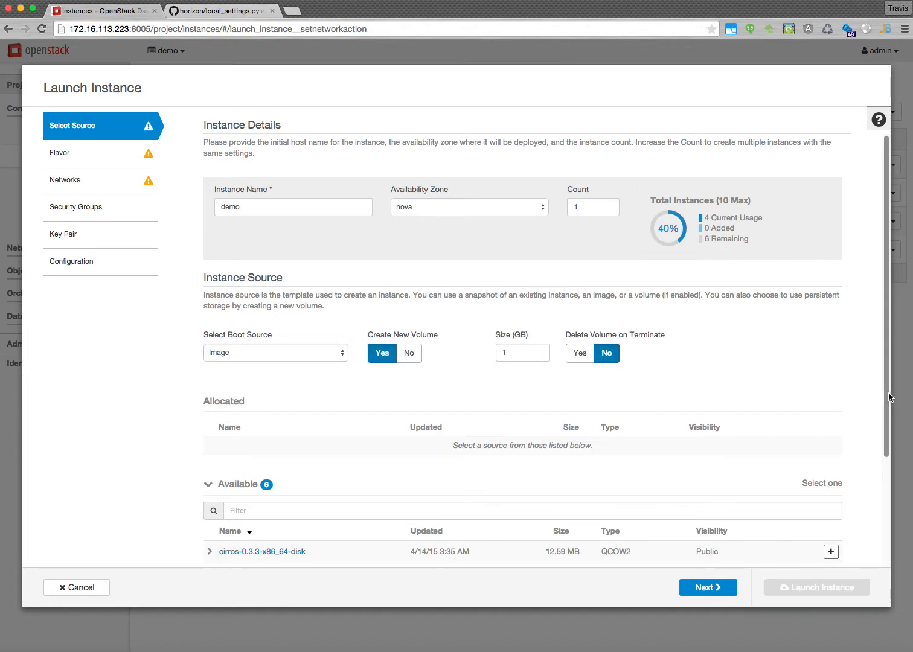
Sort the available images by name and by update date, and filter them for "stack".
scroll(488, 435, down, 5)
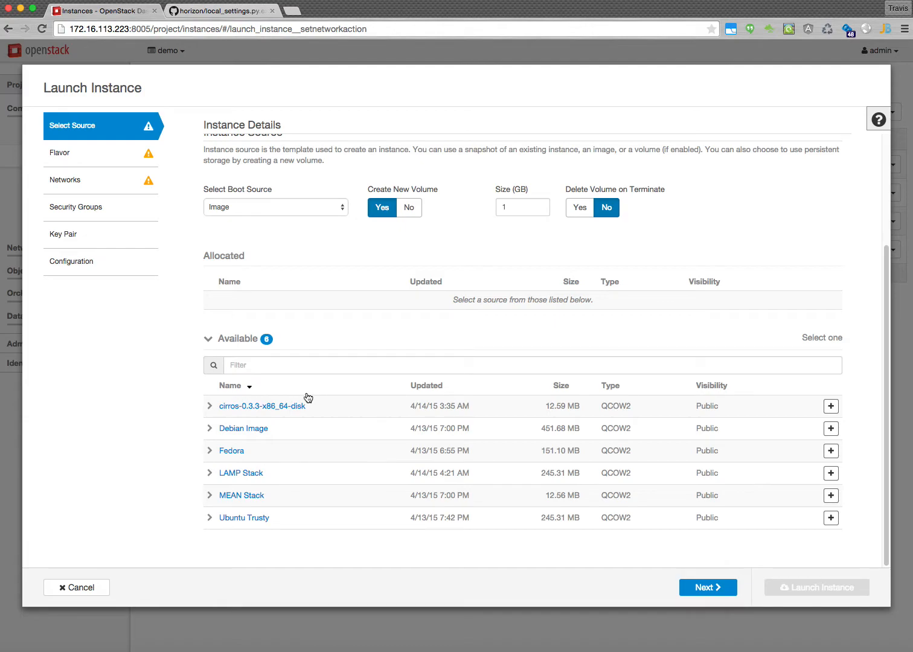
click(250, 387)
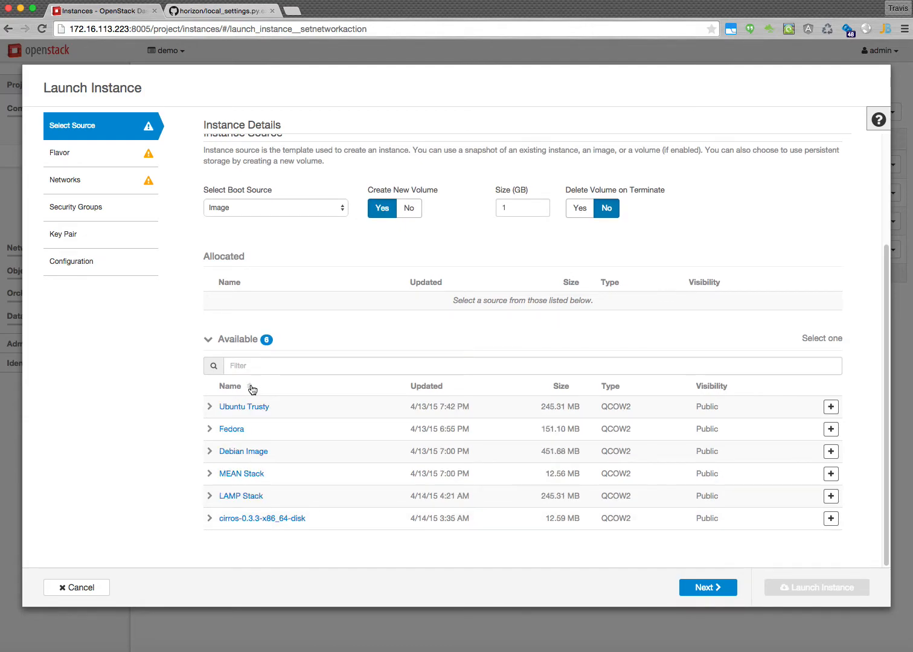
click(449, 388)
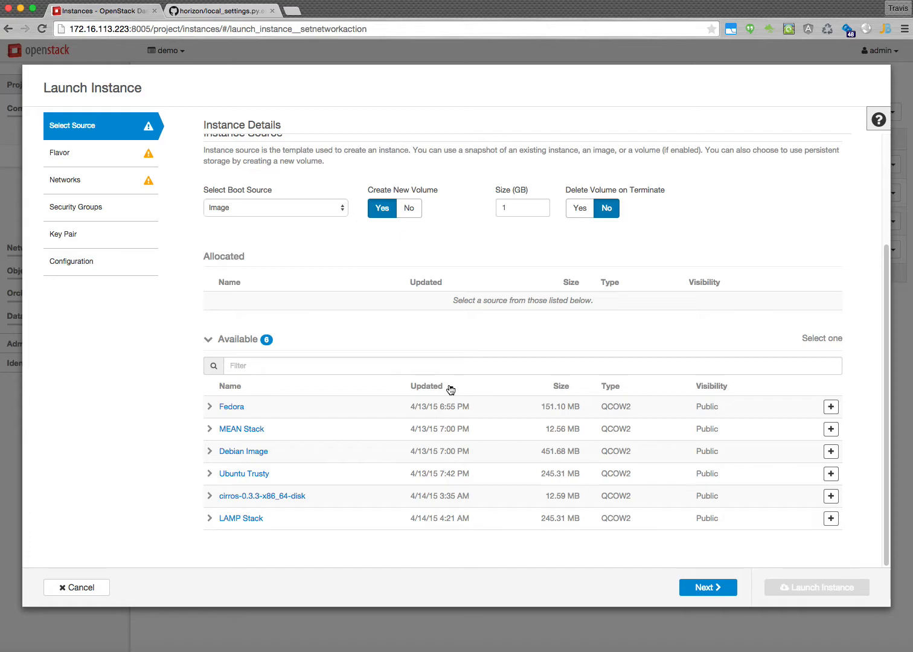
click(450, 388)
click(323, 365)
text(stack)
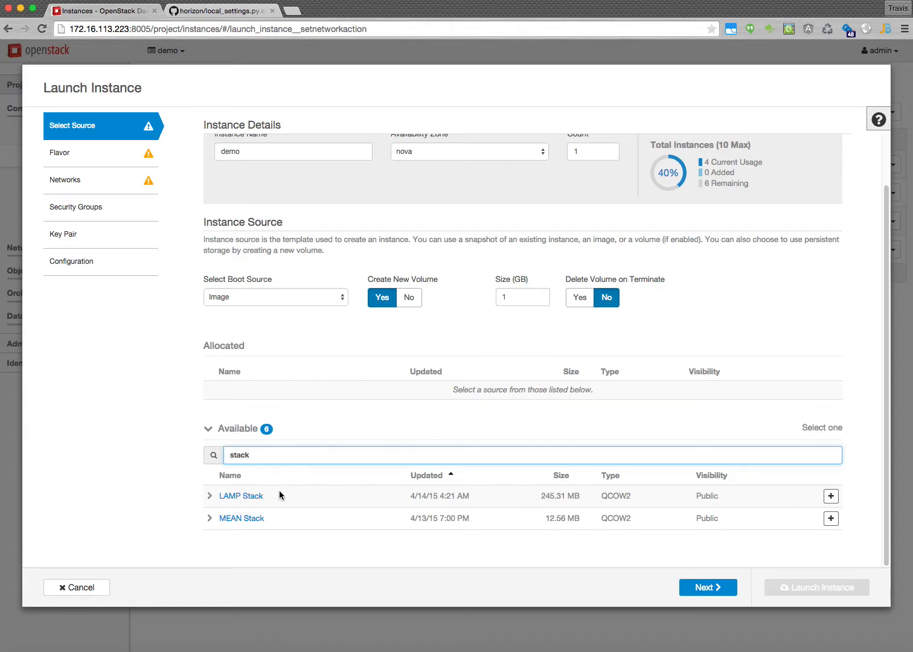
Review the LAMP Stack image's PHP and Apache HTTP Server details and allocate it as the instance source.
click(210, 498)
scroll(883, 512, down, 5)
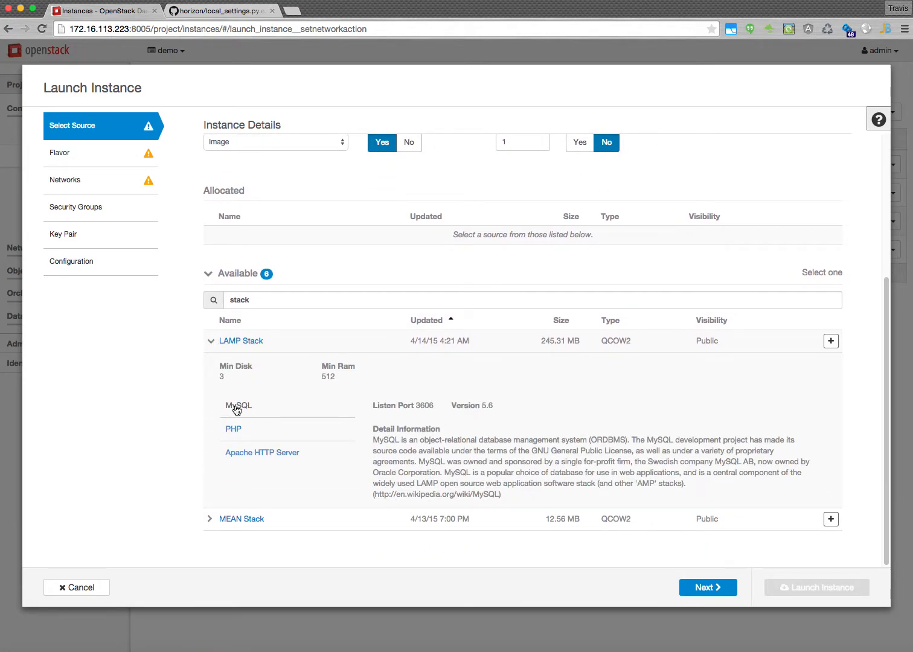
click(235, 431)
click(258, 458)
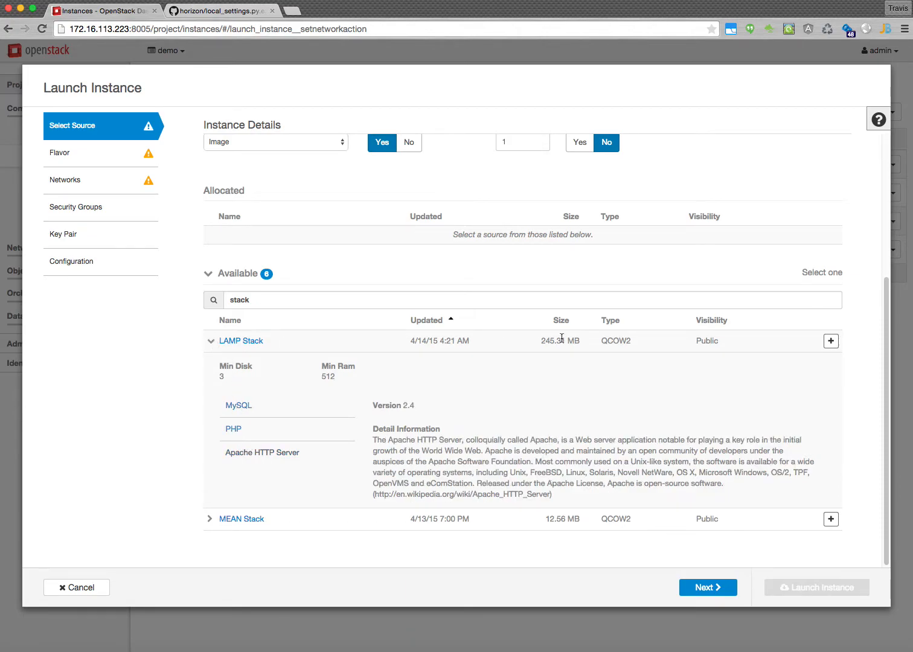
click(831, 341)
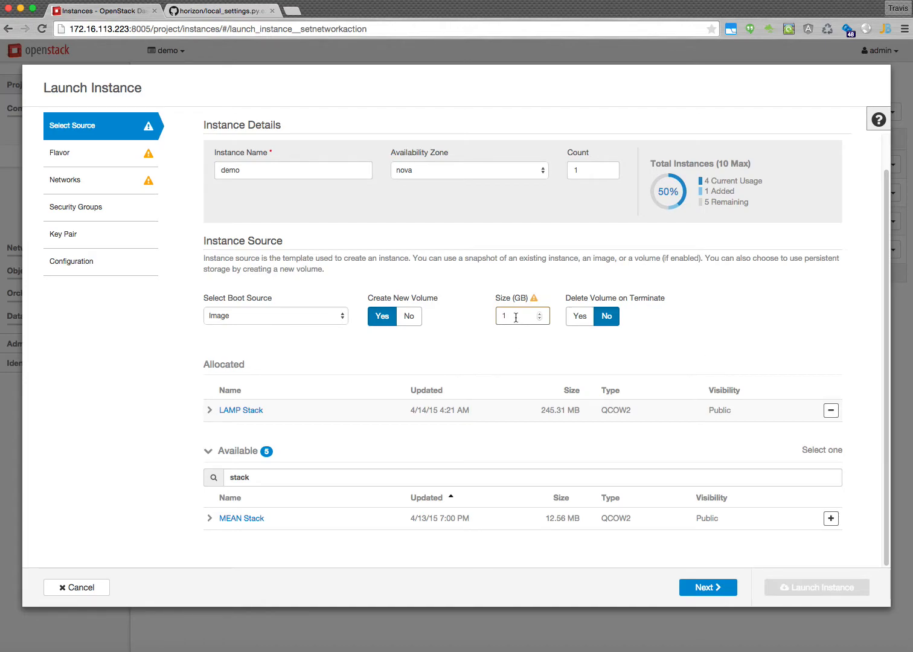
Check the volume size warning, set the size to 3 GB, and turn off creating a new volume.
mouse_move(535, 302)
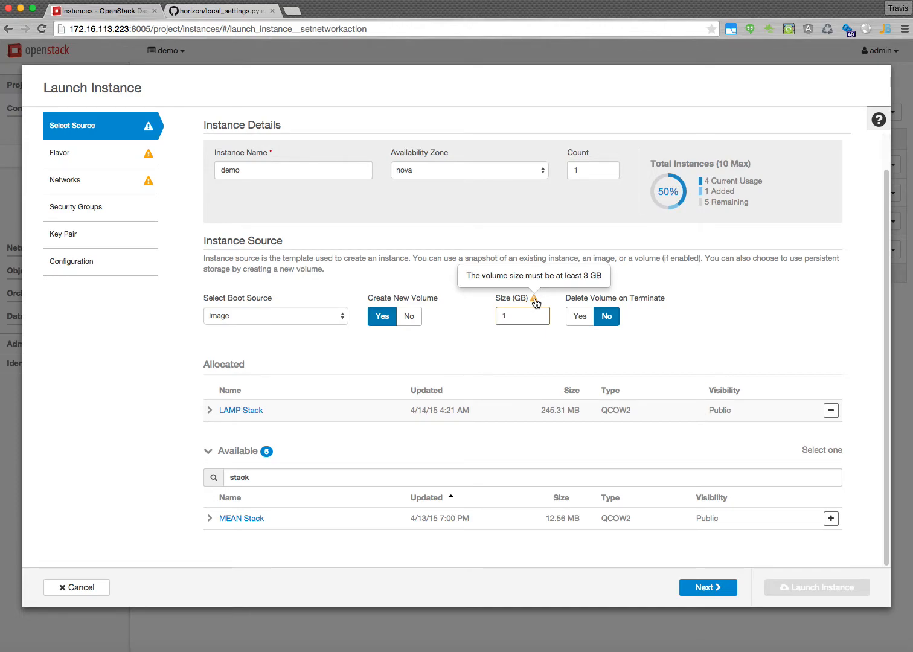
double_click(542, 314)
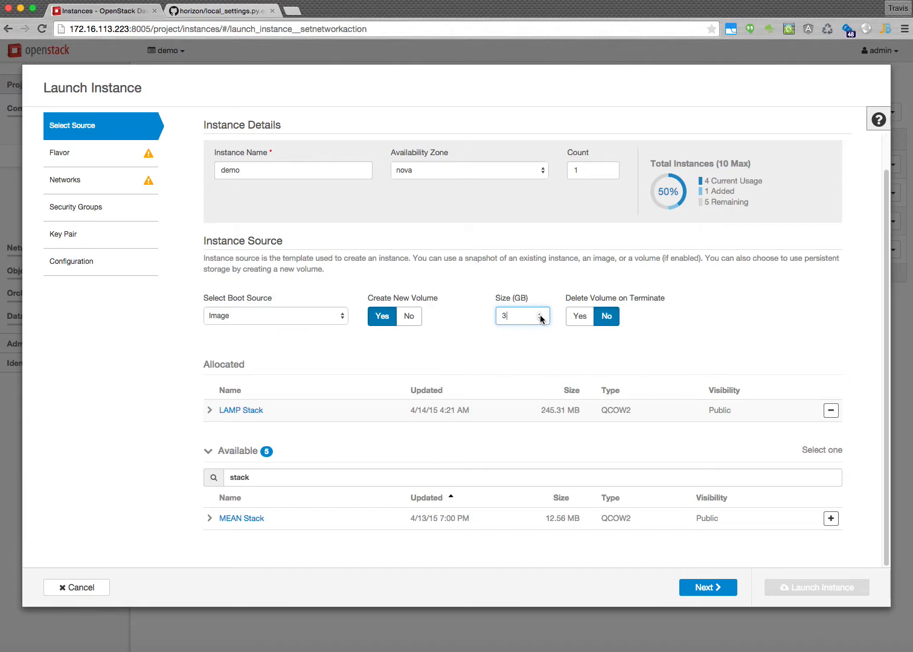
click(417, 318)
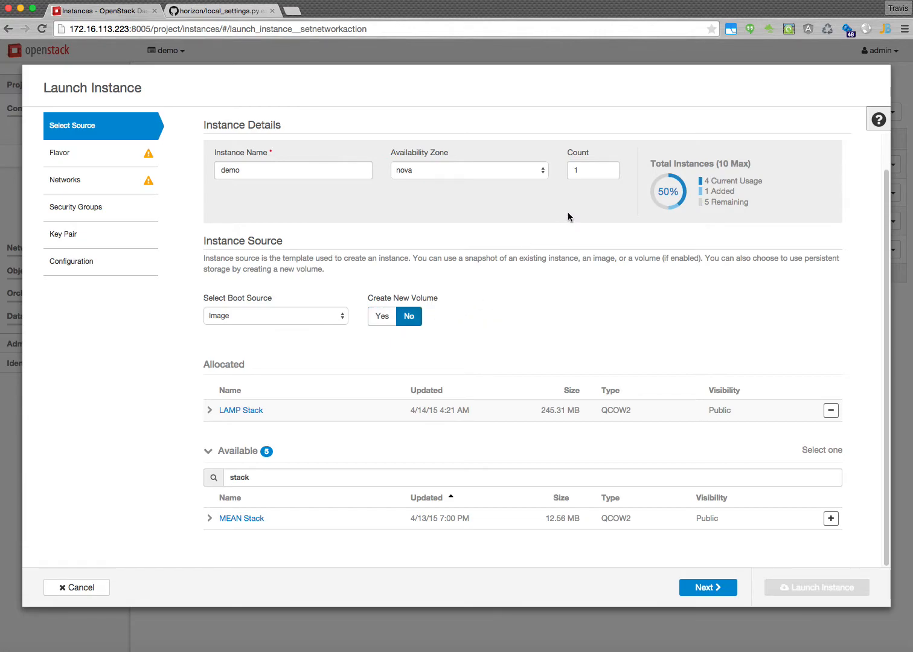
Raise the instance count to 7, check the quota warning, and set the count back to 1.
click(610, 173)
click(610, 168)
click(610, 168)
click(610, 168)
click(610, 168)
click(610, 169)
click(610, 168)
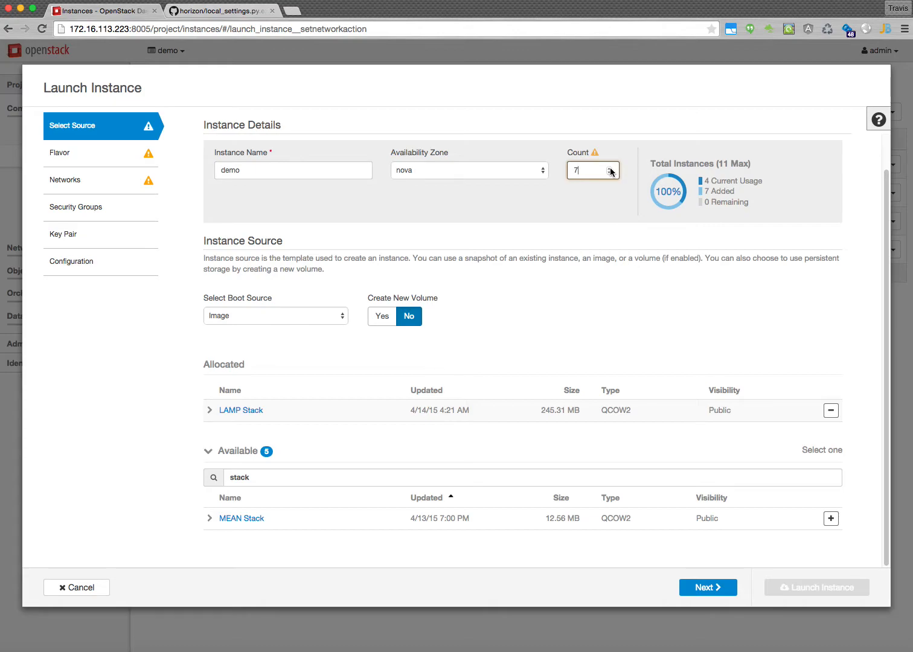
mouse_move(595, 157)
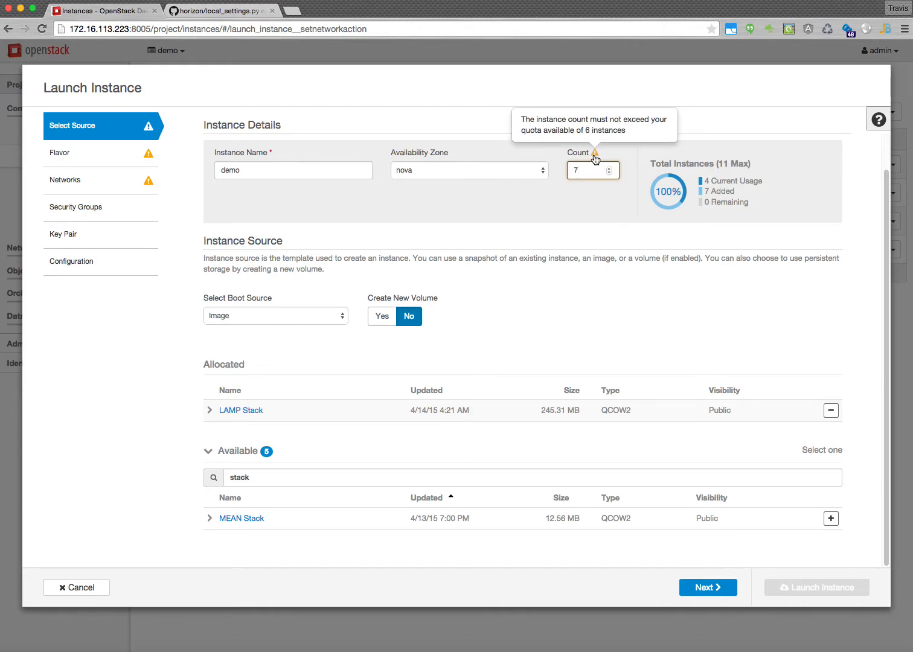
double_click(569, 171)
text(1)
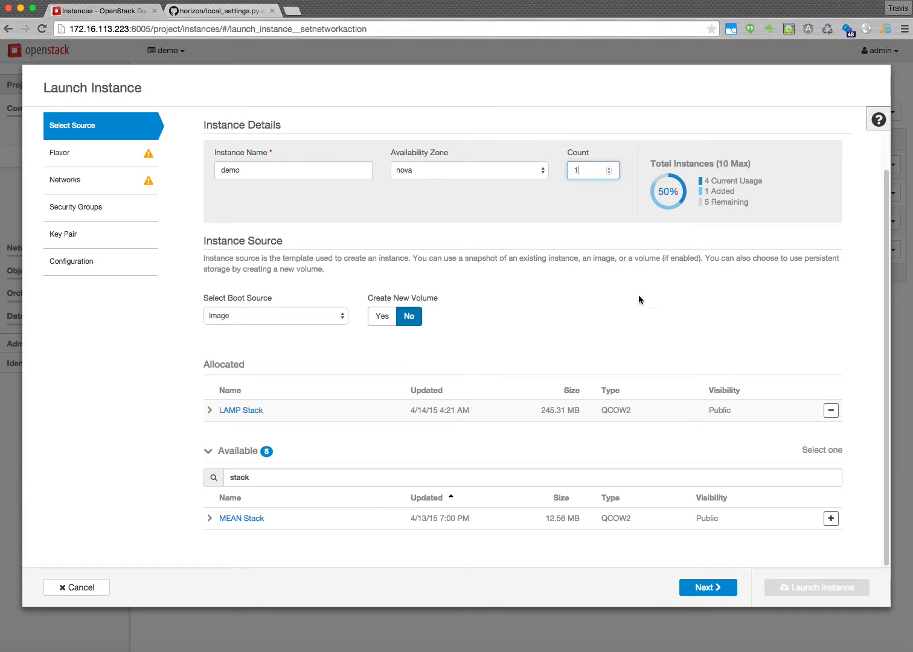
Sort the available flavors by VCPUs and by RAM, check the m1.nano RAM warning, and filter them for "512".
click(719, 592)
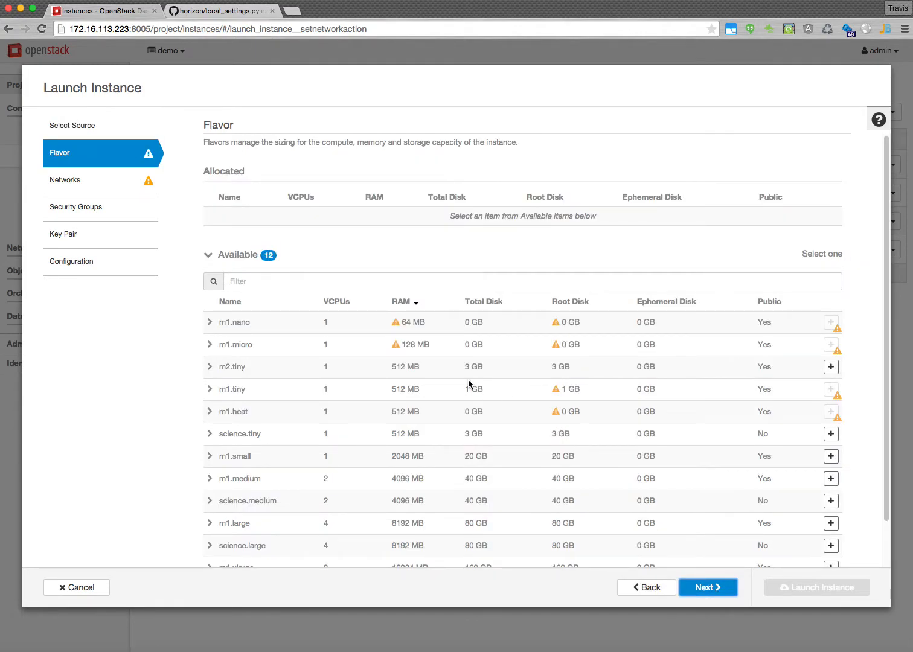
click(356, 304)
click(357, 304)
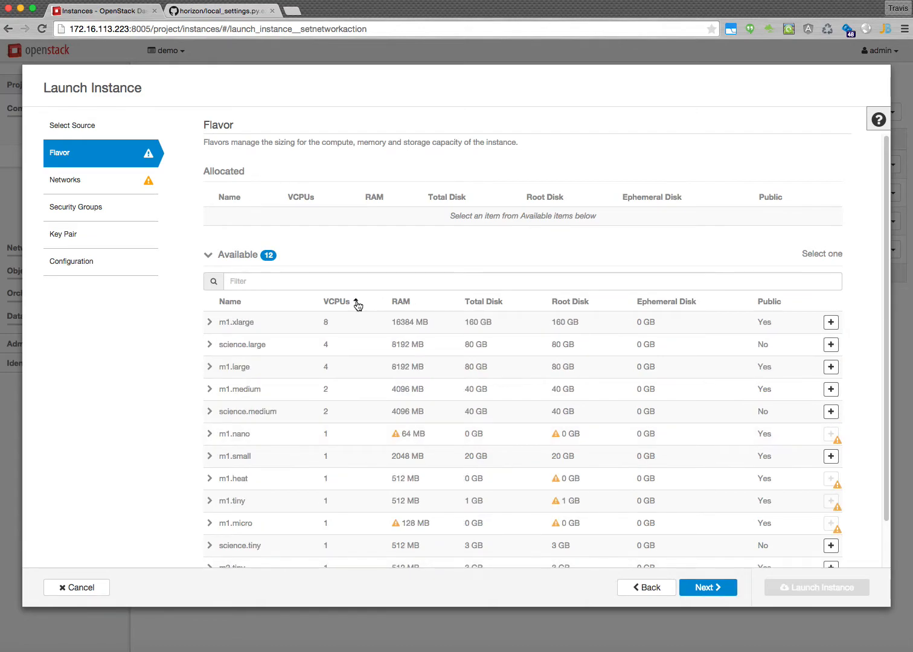
click(416, 305)
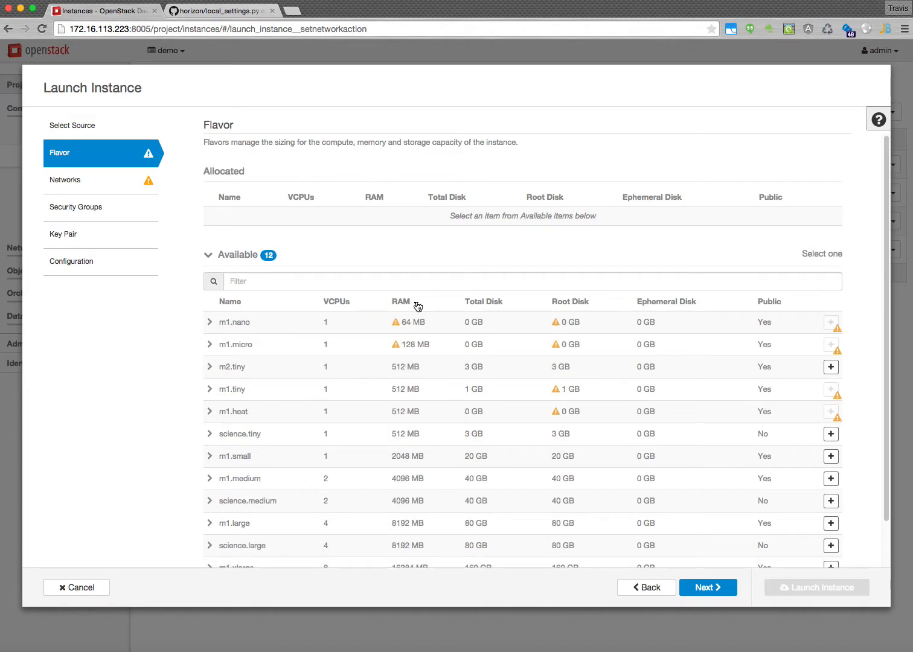
mouse_move(399, 327)
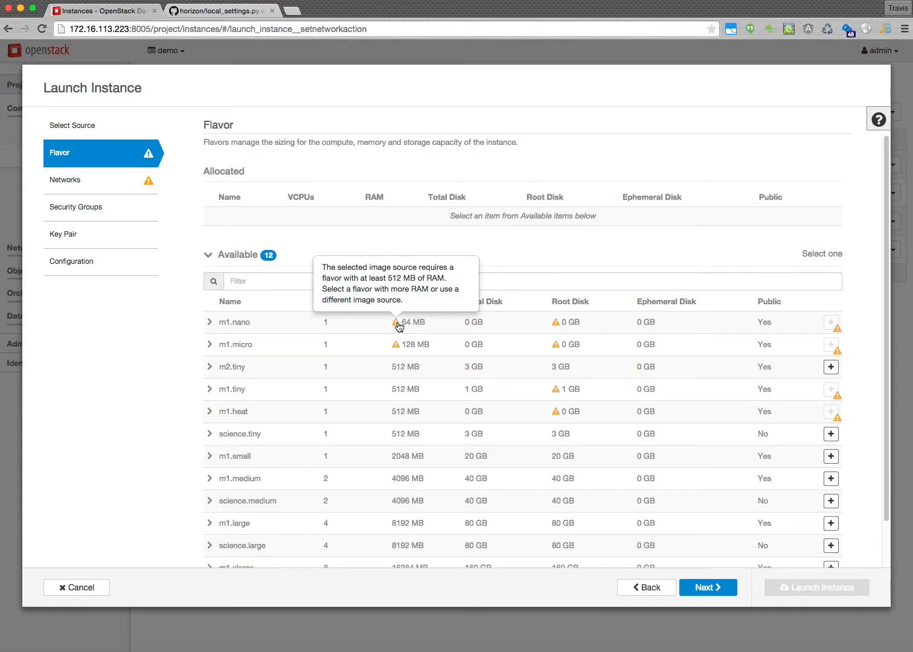
click(270, 281)
text(512)
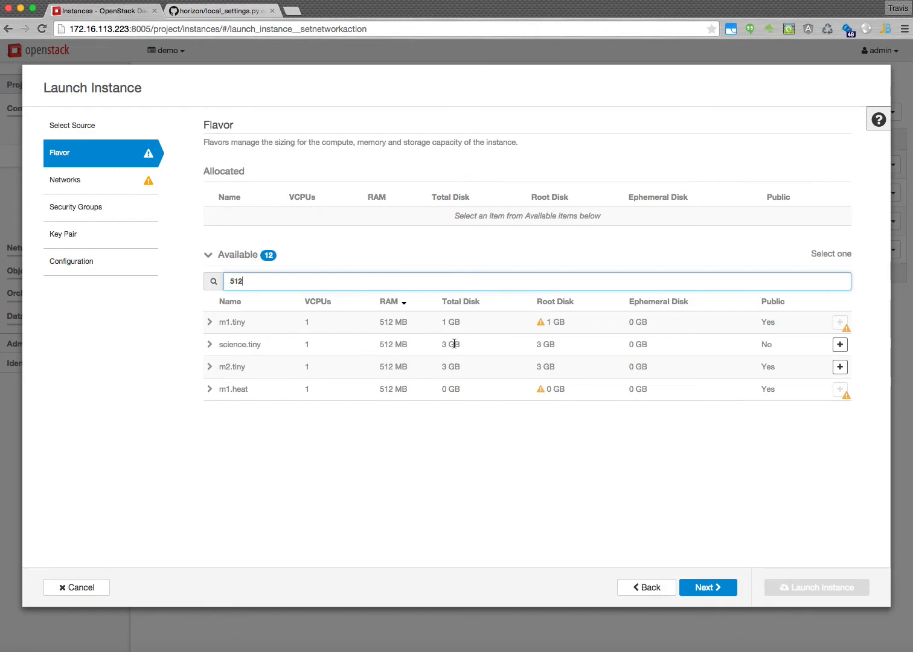
Review the quota impact and metadata details of the m2.tiny and science.tiny flavors, and allocate m2.tiny.
click(212, 367)
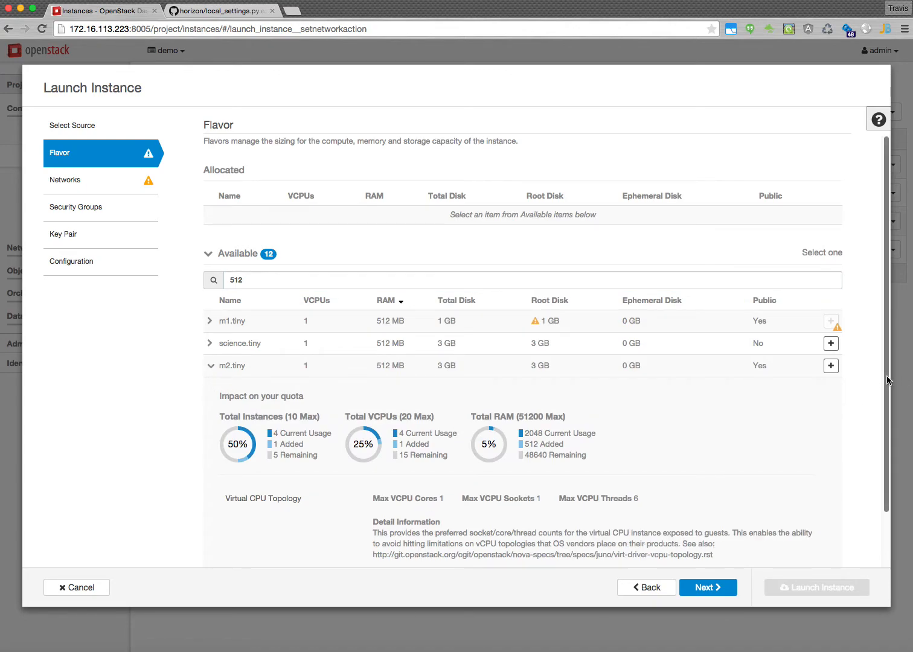
scroll(891, 379, down, 2)
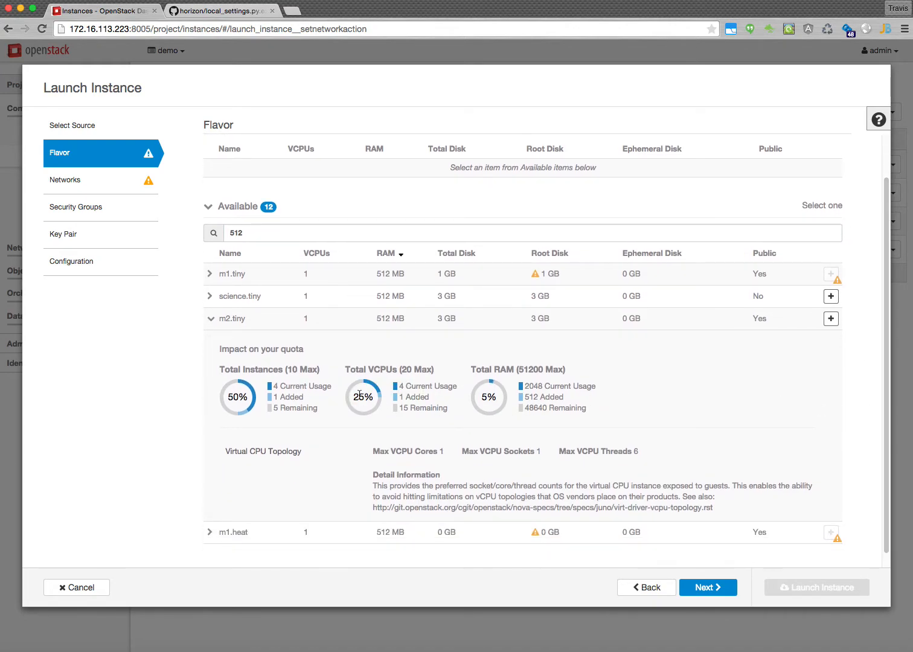
mouse_move(505, 397)
click(210, 296)
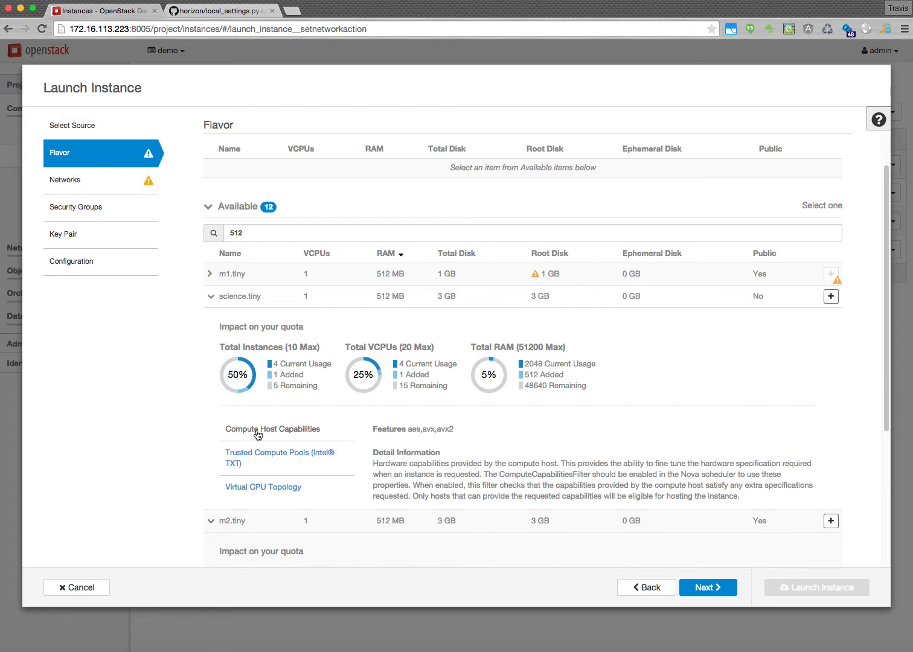
click(260, 457)
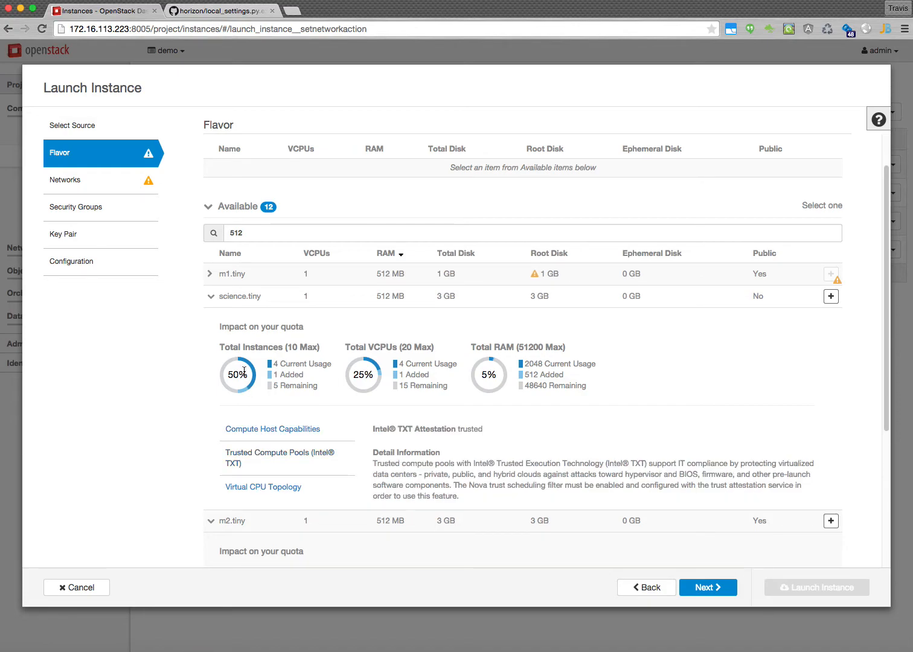
click(211, 297)
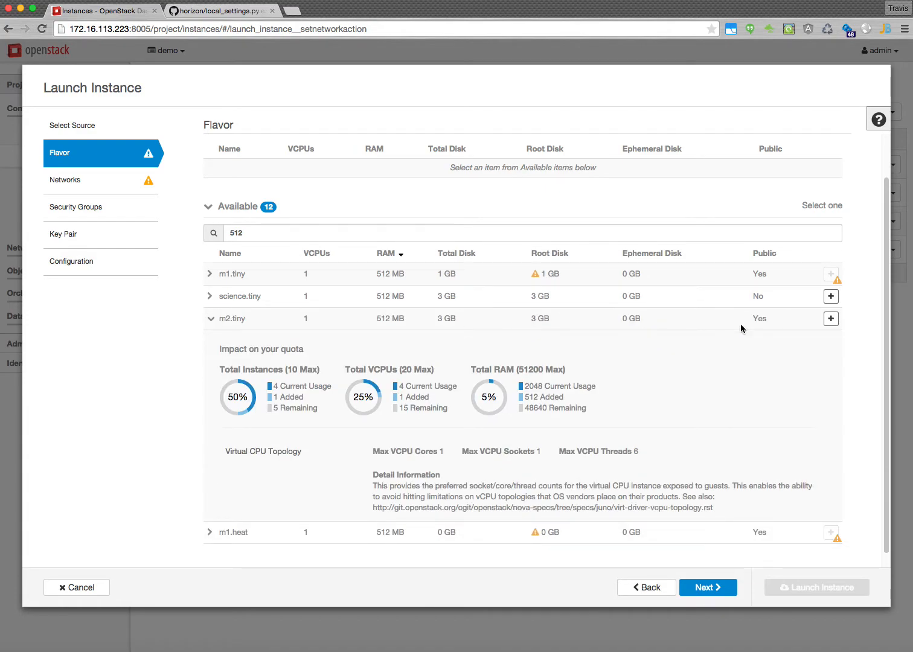
click(831, 319)
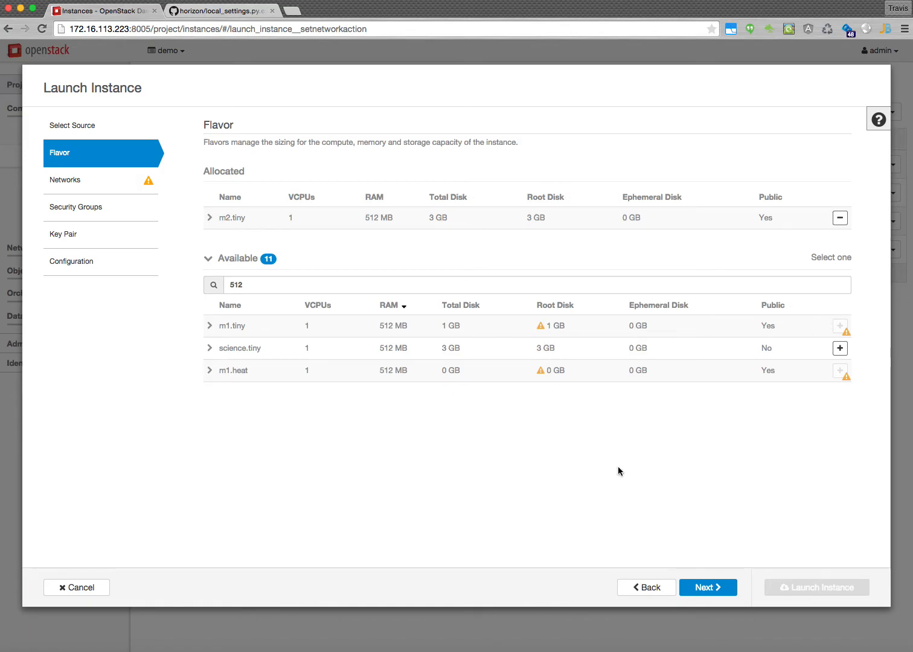
Allocate the Science Network, My Network, private and public networks, and check the private network's details.
click(706, 587)
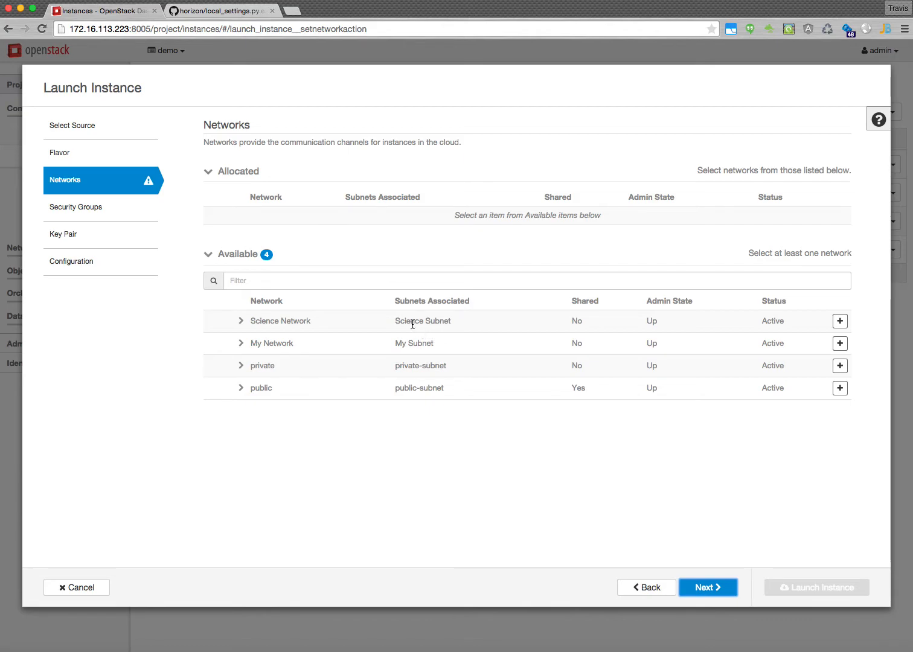
click(841, 322)
click(841, 327)
click(840, 348)
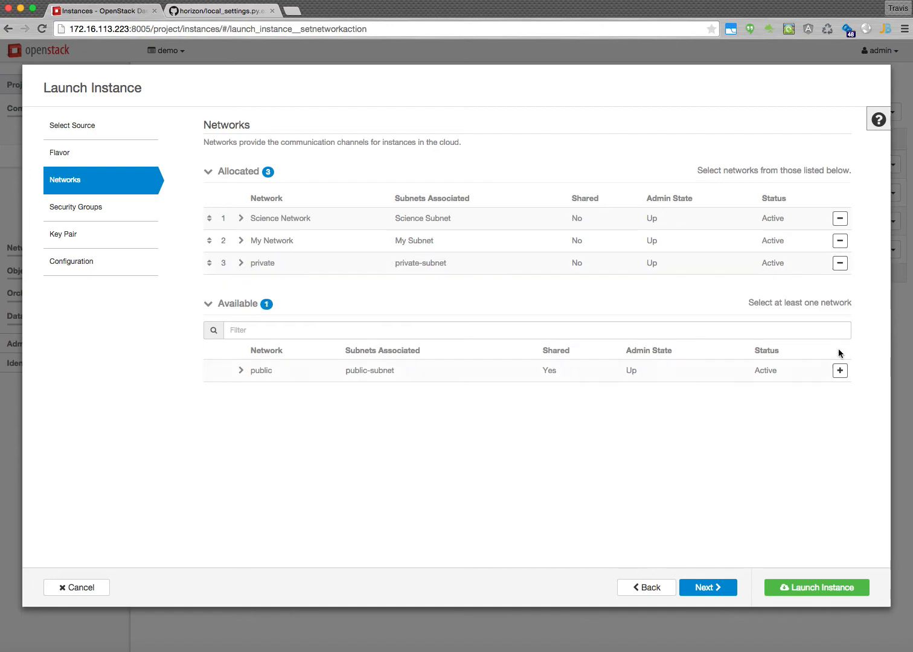
click(841, 370)
click(241, 264)
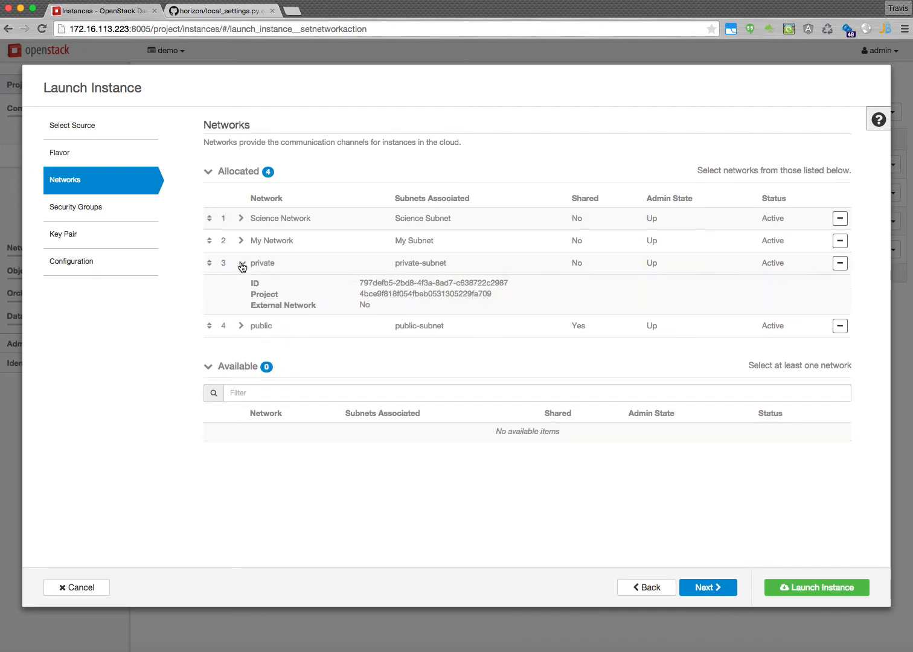
click(241, 264)
Move Science Network below My Network in the allocated order, and remove both from the allocated networks.
drag(209, 219, 211, 261)
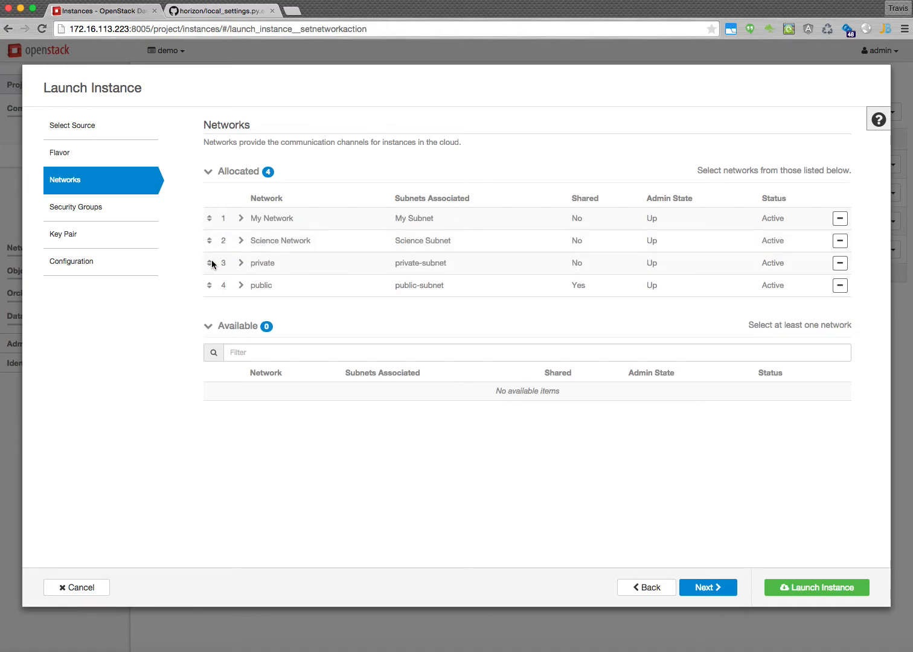
click(840, 219)
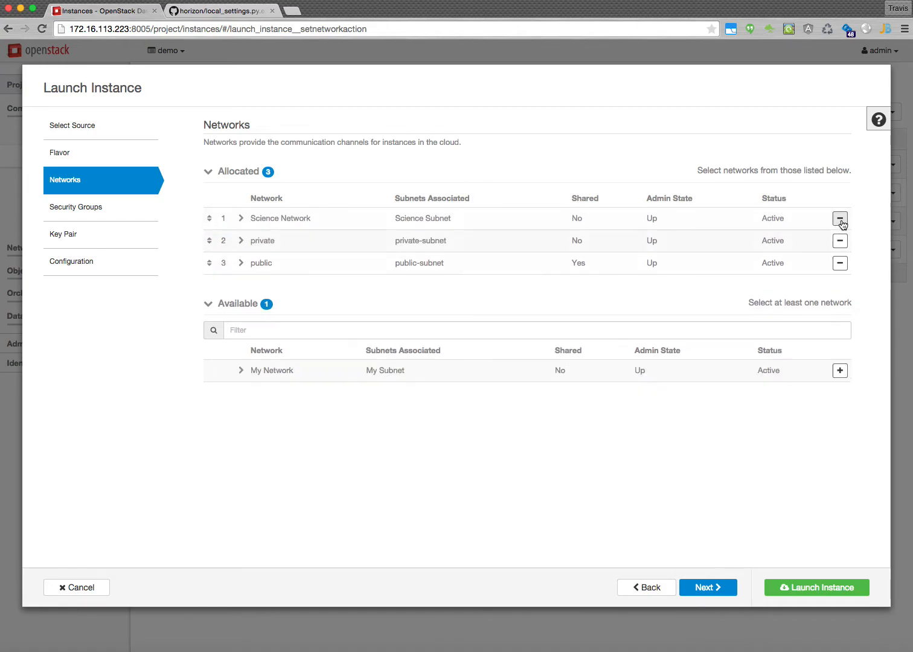
click(840, 219)
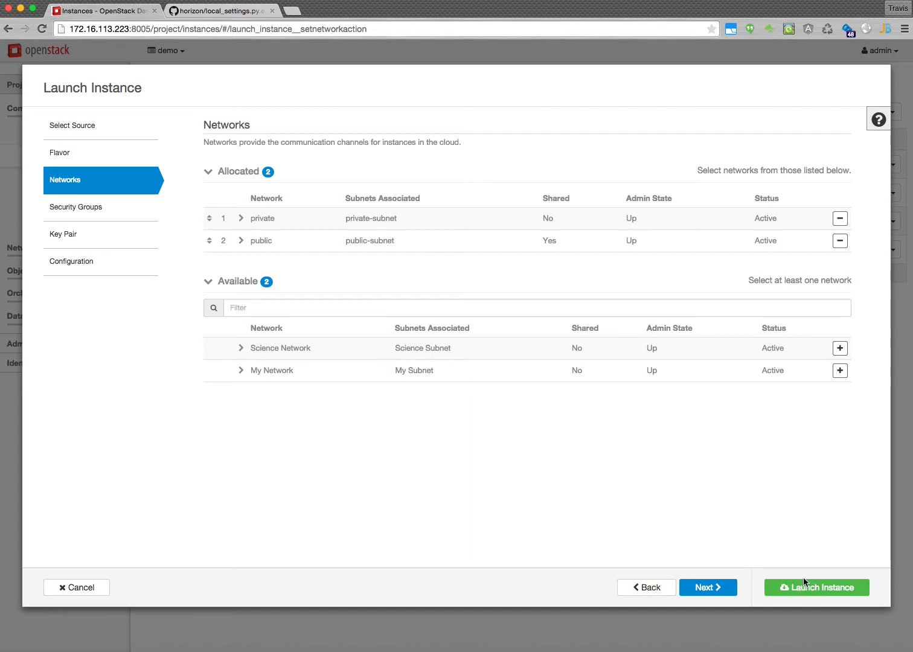
Review the Dev LAMP SG security group's rules and allocate it in place of the default group.
click(725, 591)
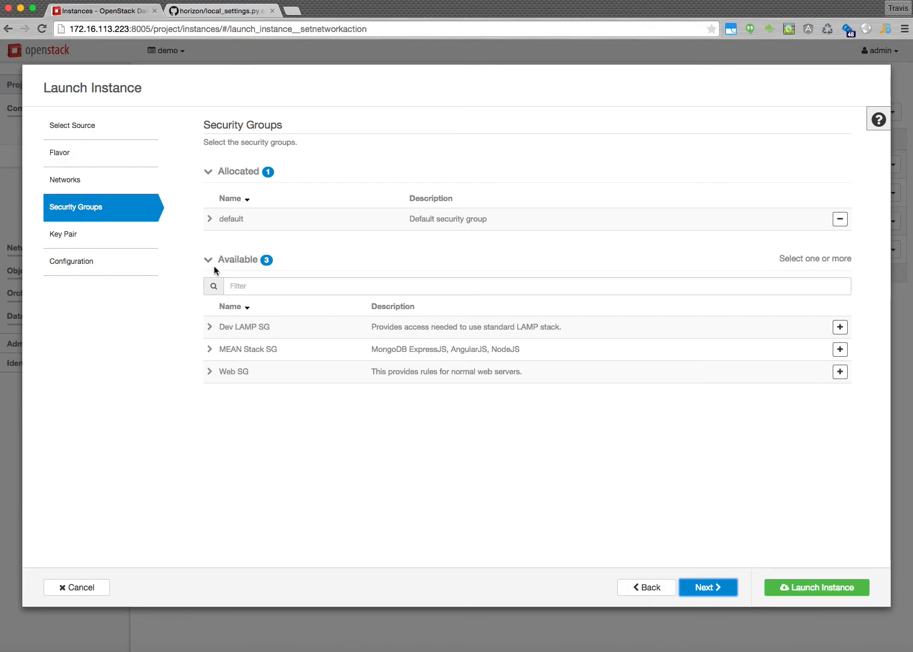
click(210, 328)
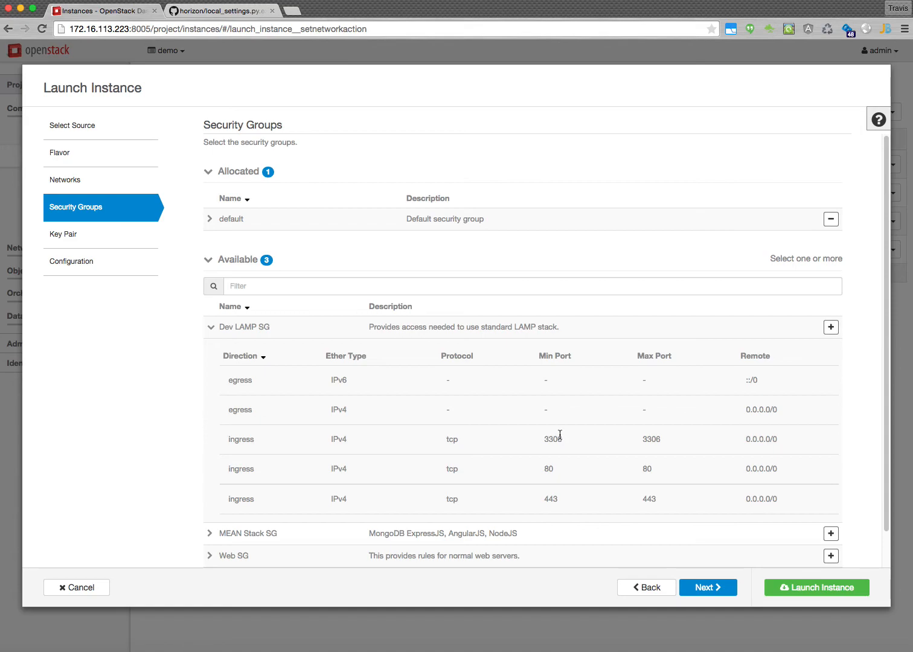
click(831, 327)
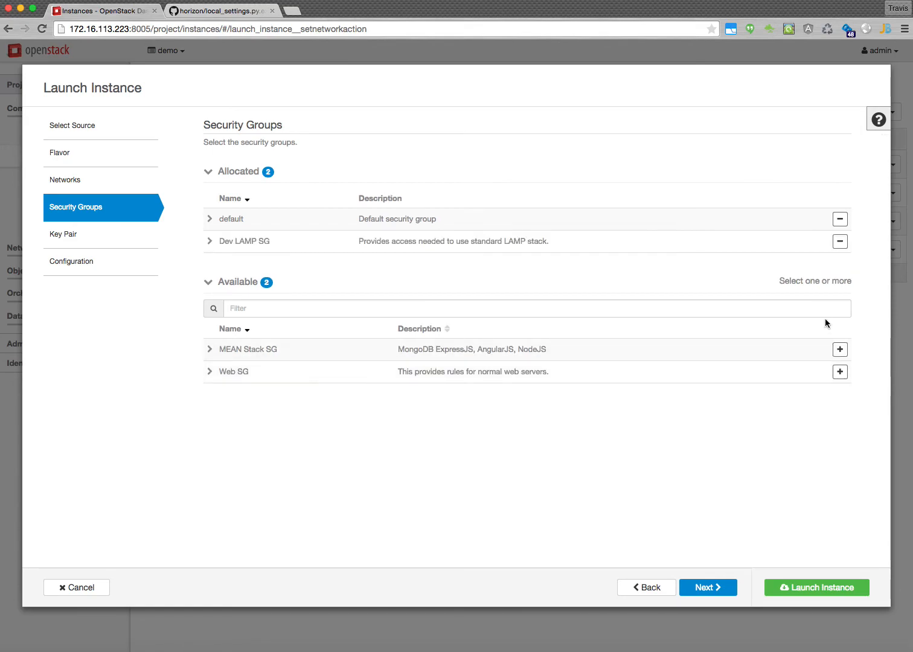
click(840, 219)
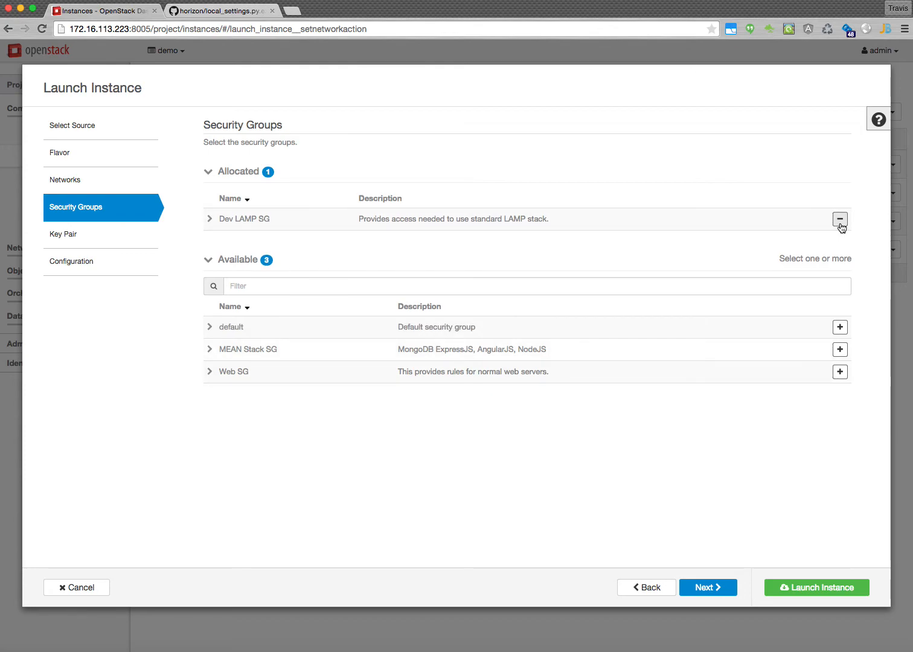
Allocate the existing demo key pair to the instance.
click(711, 589)
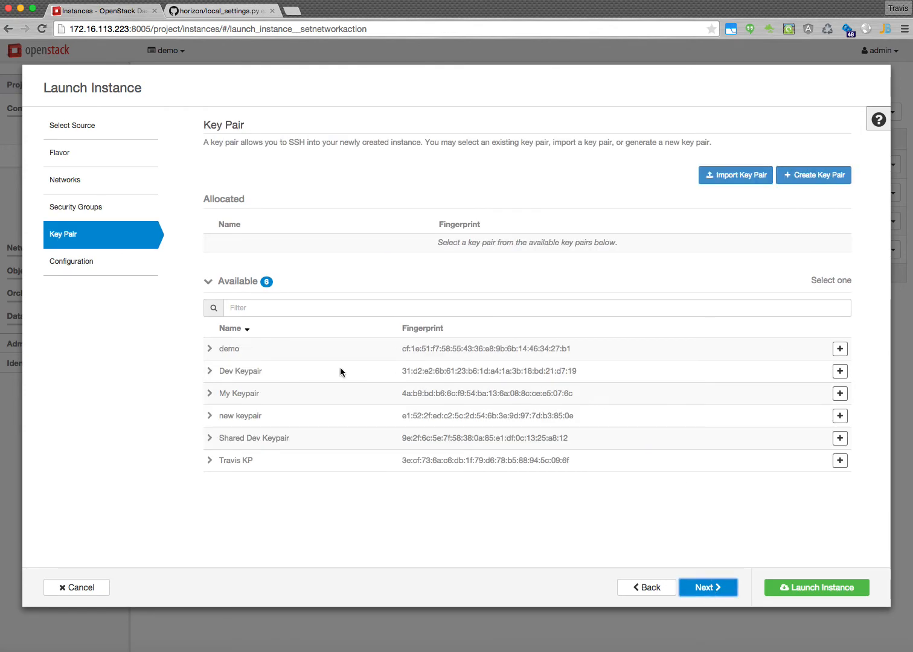
click(840, 350)
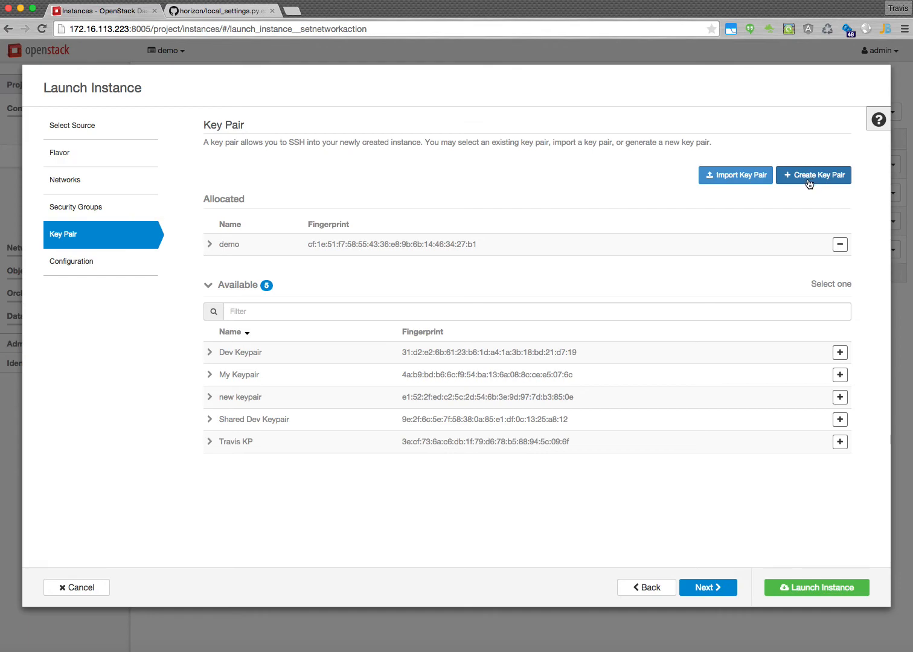
Load trusted-certs-cloud-config.yml as the customization script and delete the introductory comment block below #cloud-config.
click(708, 591)
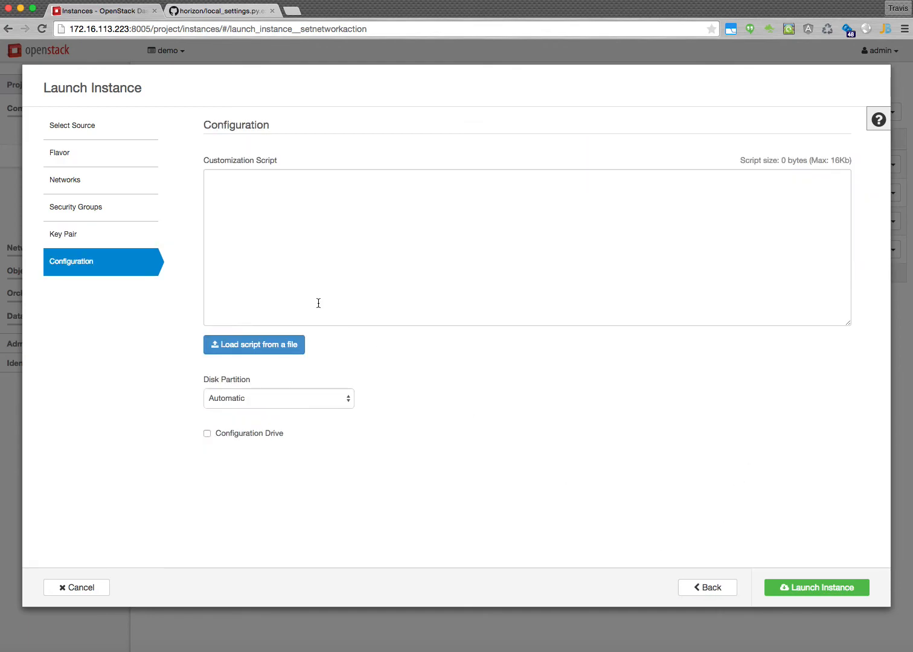
click(245, 346)
click(349, 242)
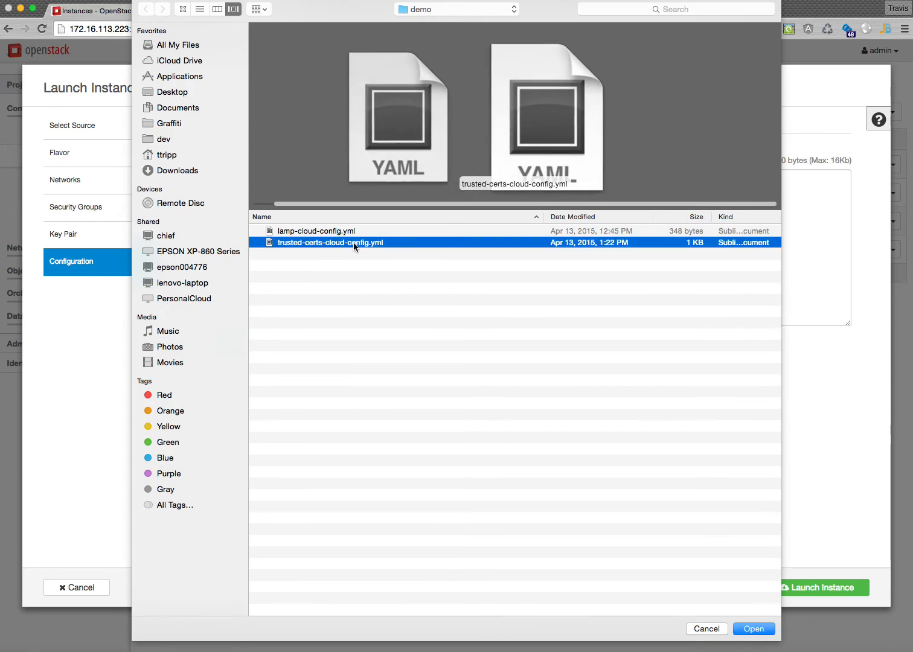
click(755, 630)
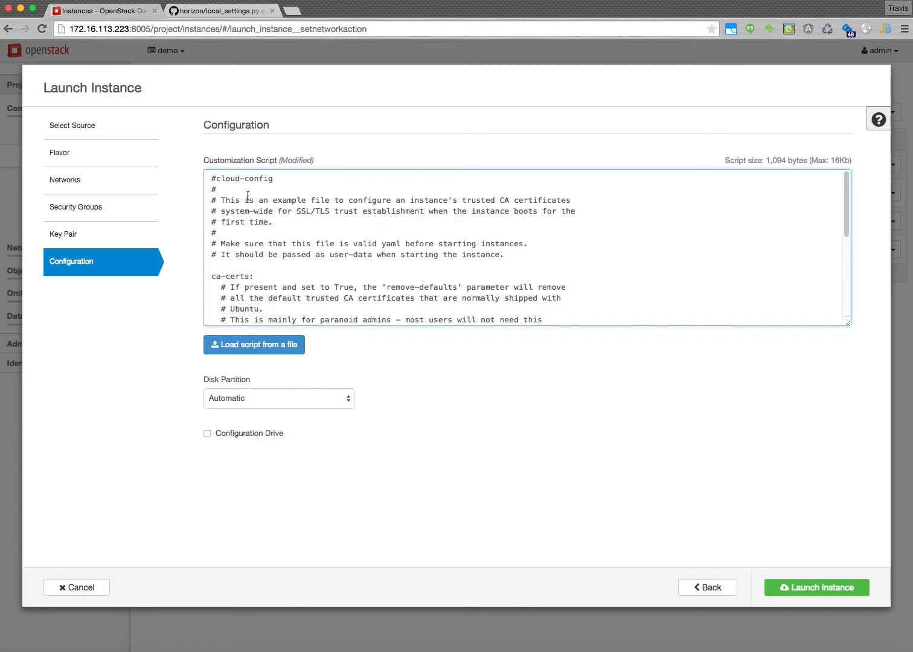
drag(212, 189, 505, 255)
key(BackSpace)
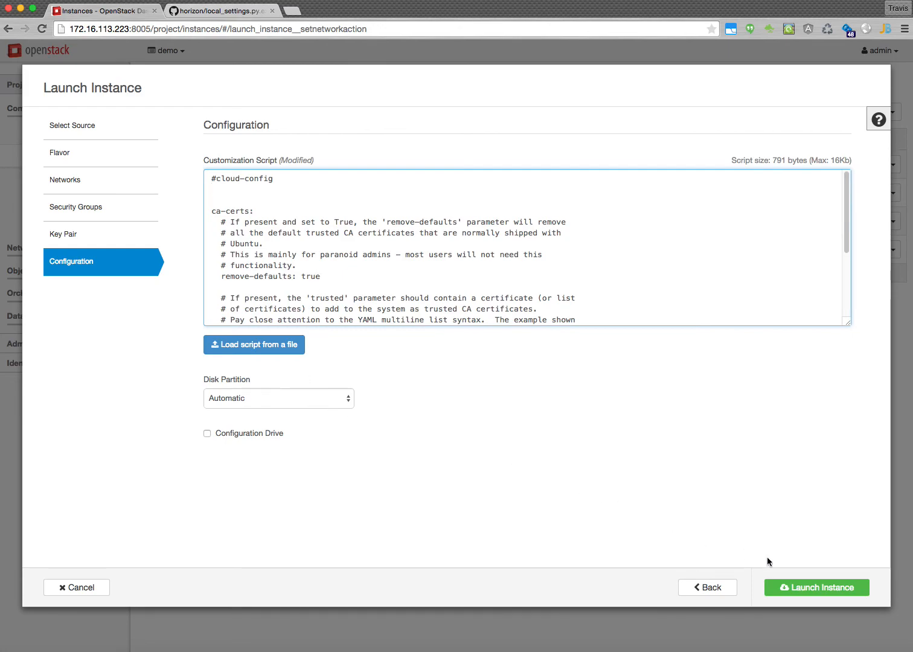
Launch the configured demo instance and switch to the GitHub page with Horizon's local_settings.py.example.
click(858, 588)
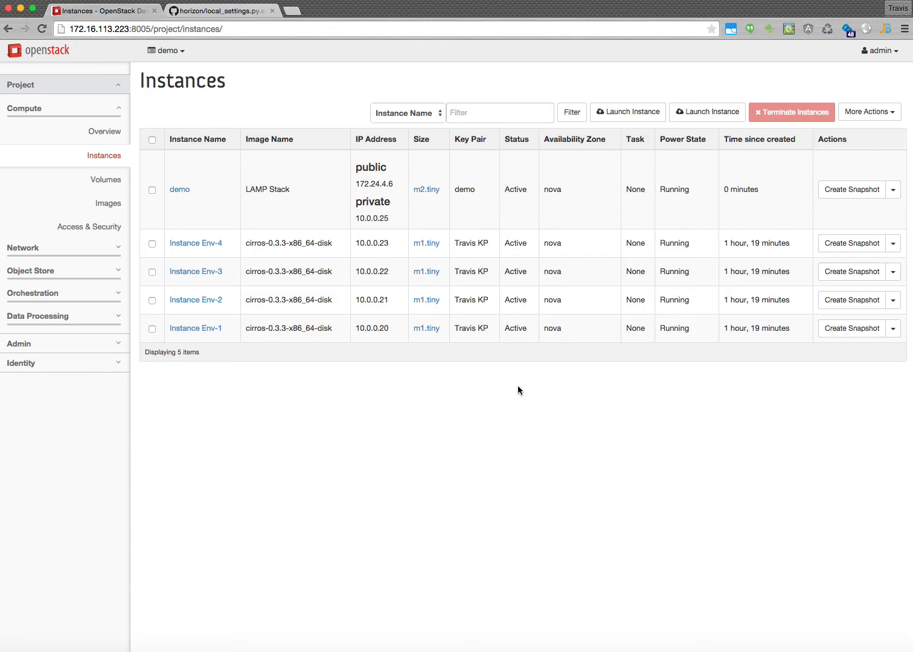
click(234, 13)
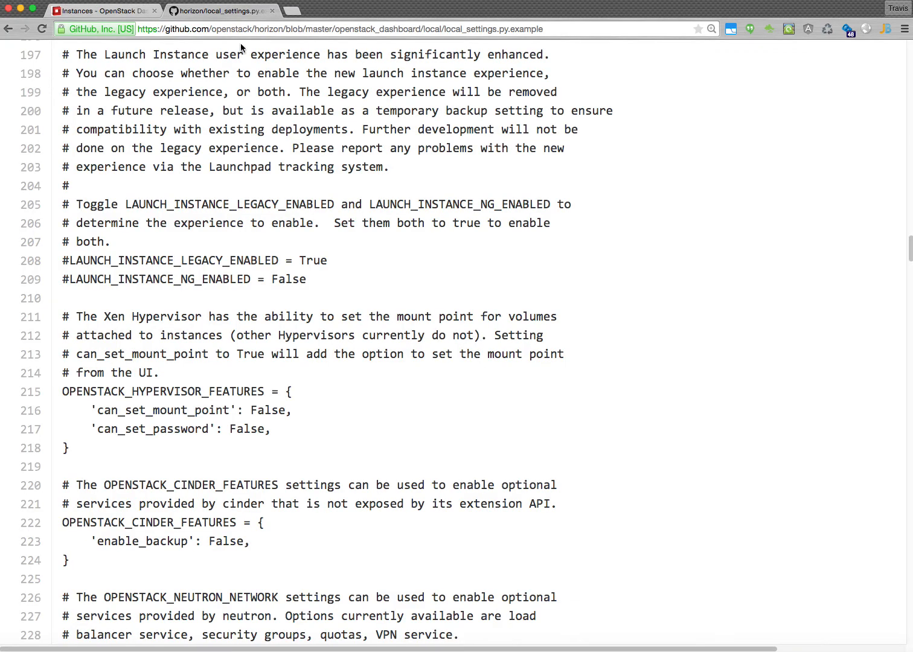